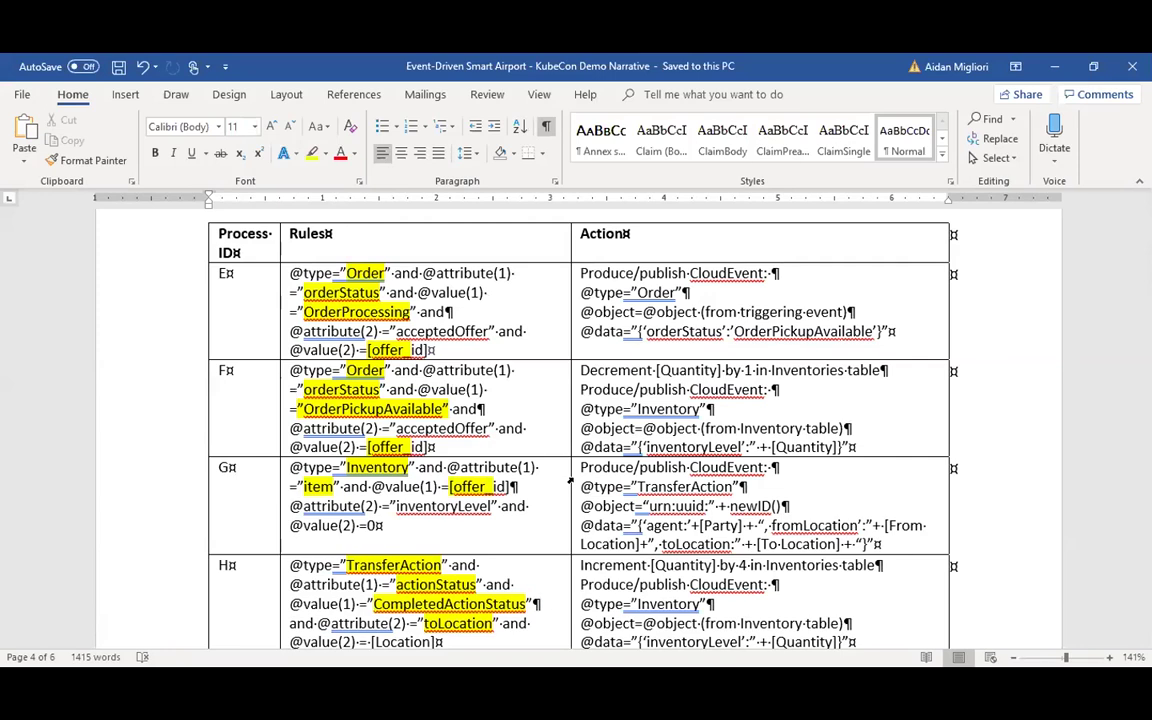
Review the rules and actions of processes E to H, the Carrier System processes I and J, and the Supplier System process K.
scroll(570, 482, "down", 5)
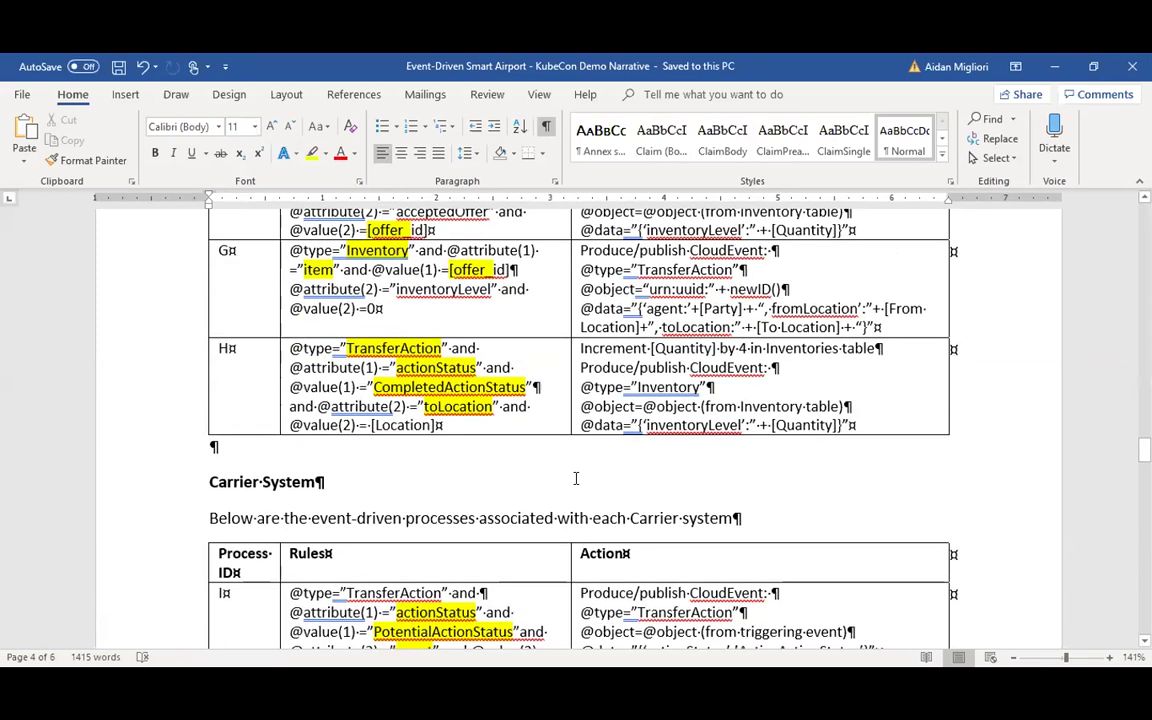
scroll(575, 478, "up", 5)
scroll(570, 482, "down", 2)
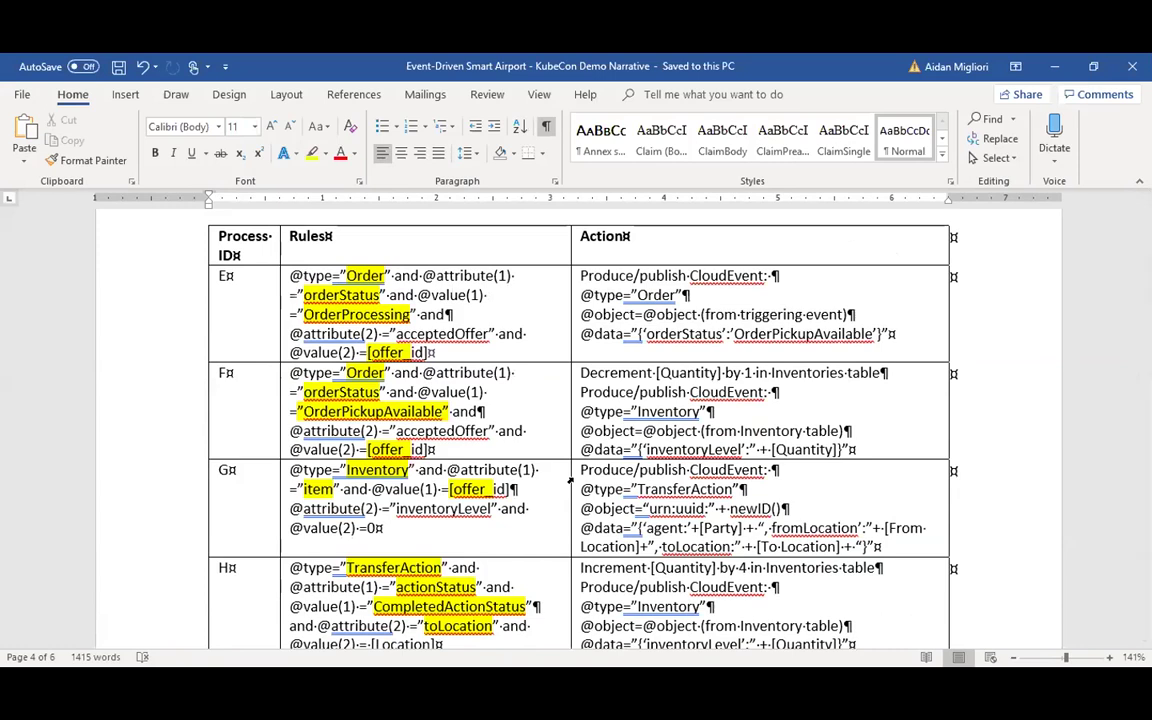
scroll(570, 482, "down", 1)
scroll(575, 479, "down", 4)
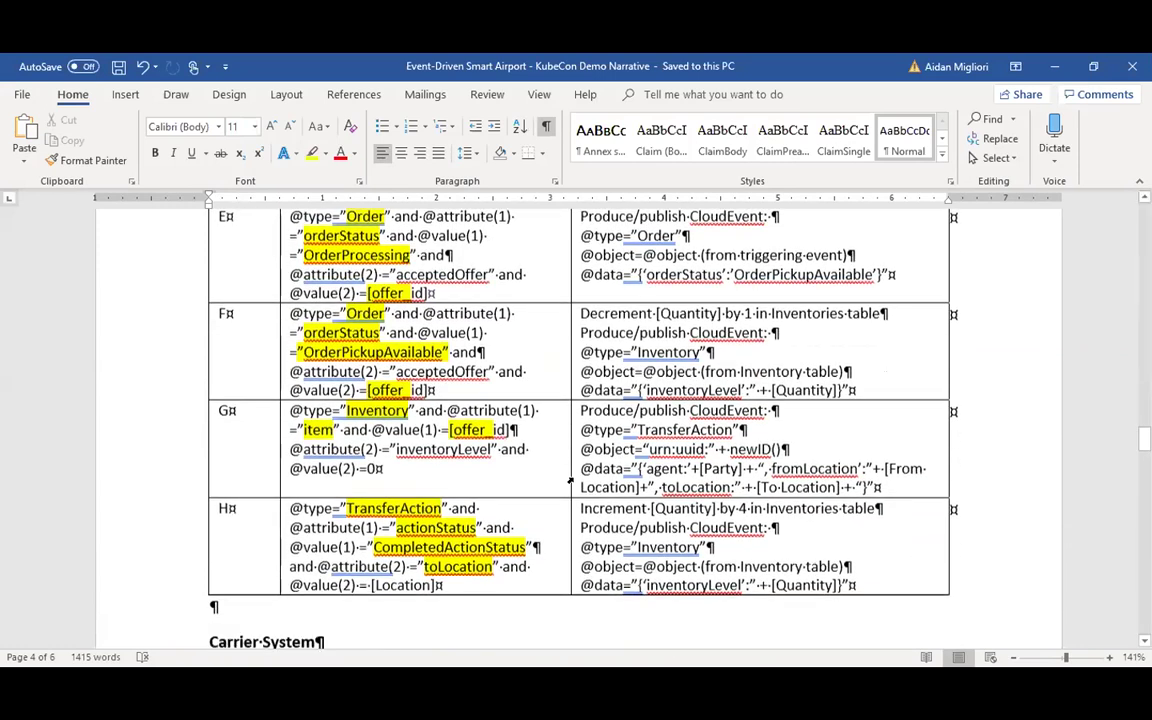
scroll(575, 479, "down", 3)
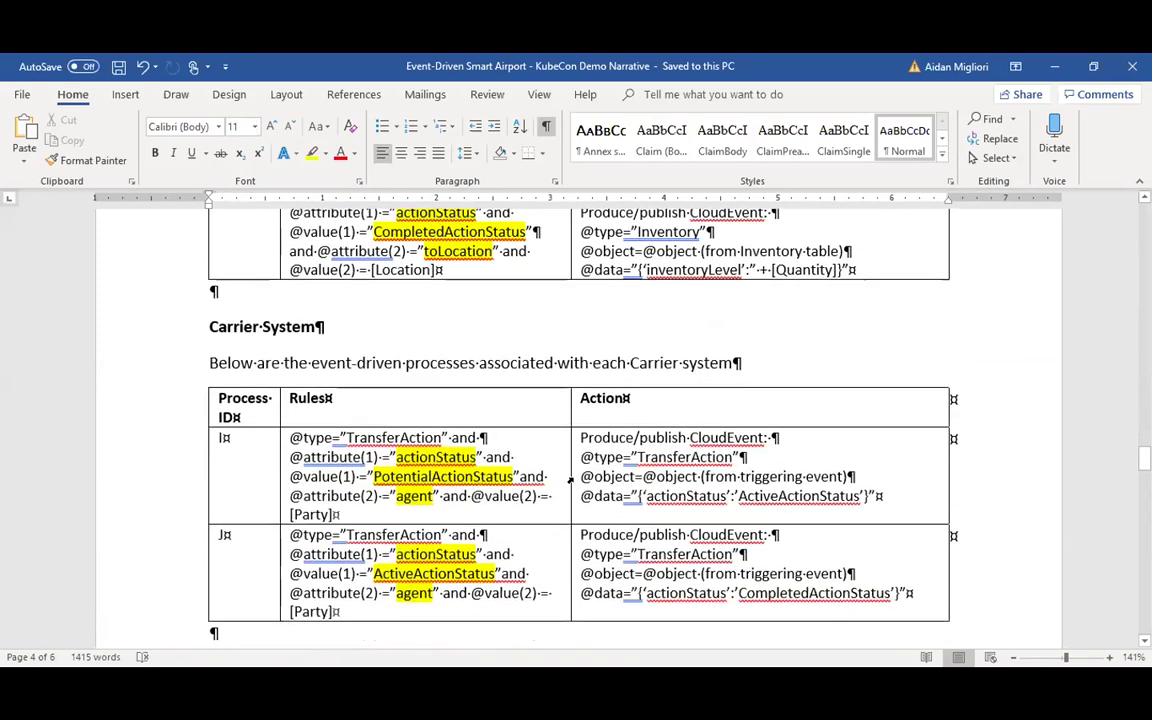
scroll(570, 481, "down", 2)
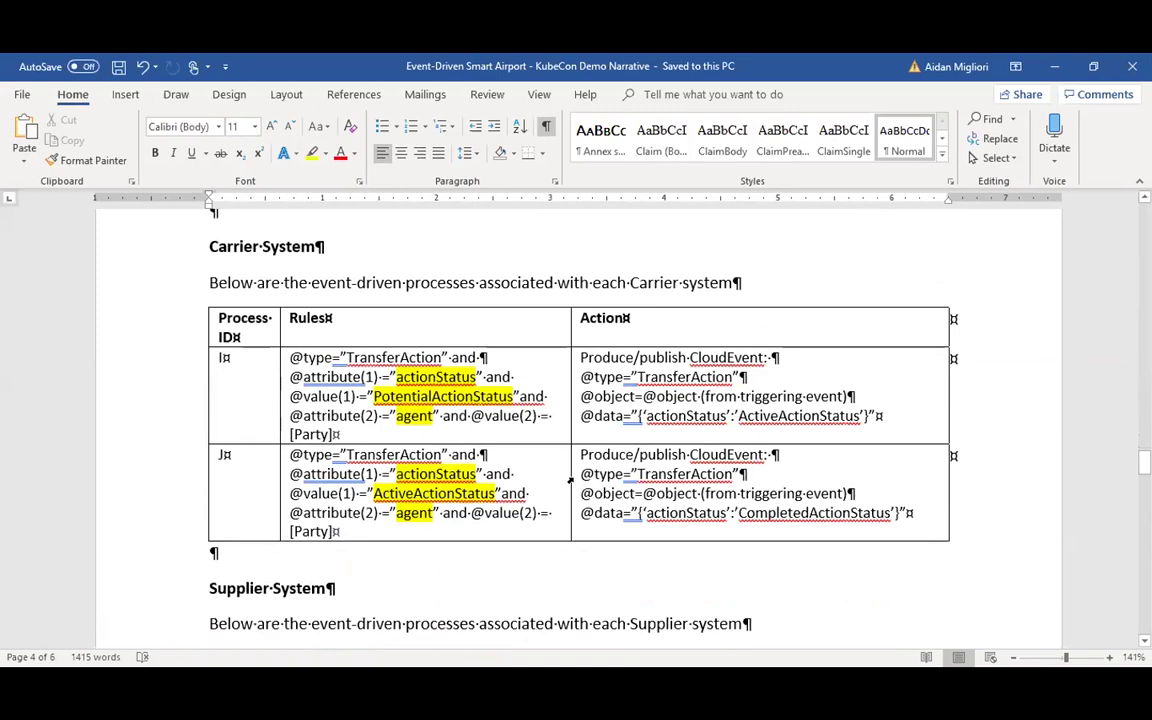
scroll(570, 482, "down", 1)
scroll(572, 478, "up", 2)
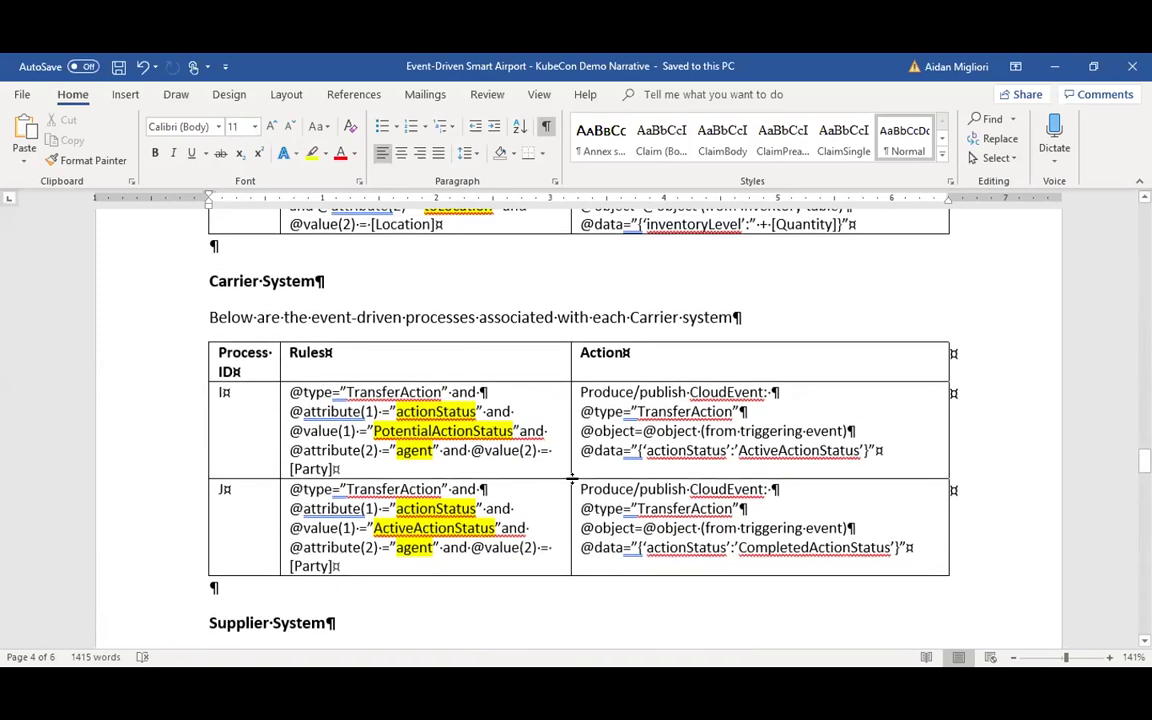
scroll(572, 478, "down", 8)
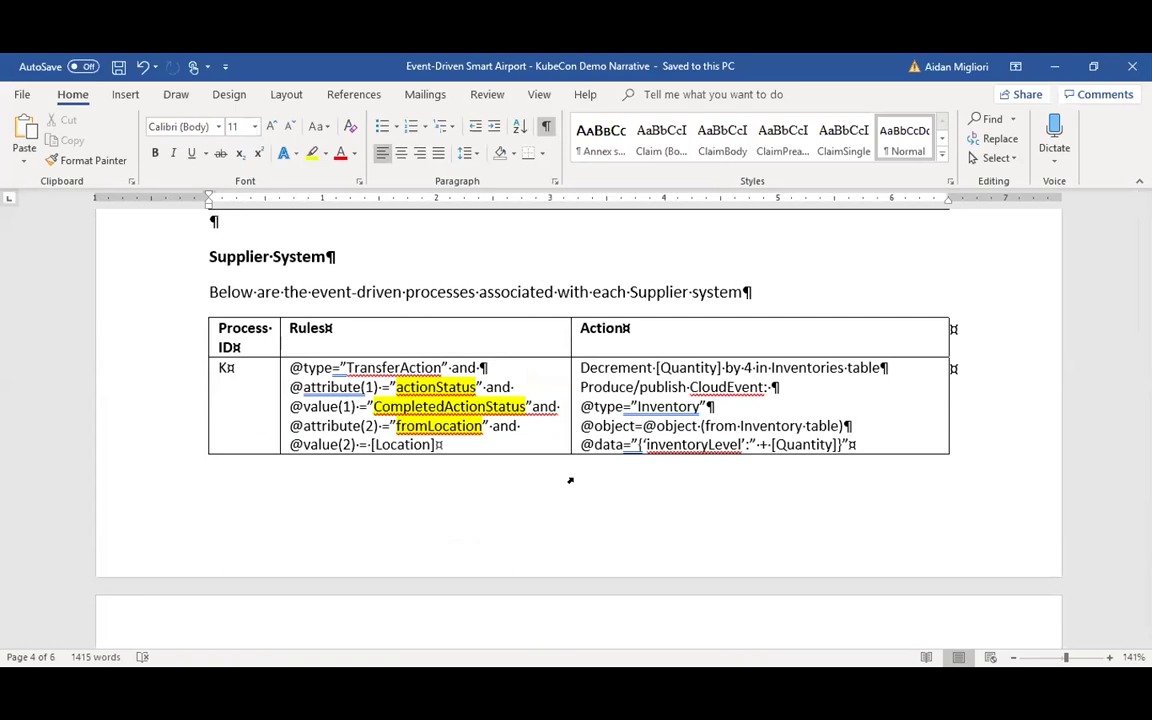
Examine the Offerings table, covering each offering's class, party, name, from location and to location.
scroll(570, 480, "down", 5)
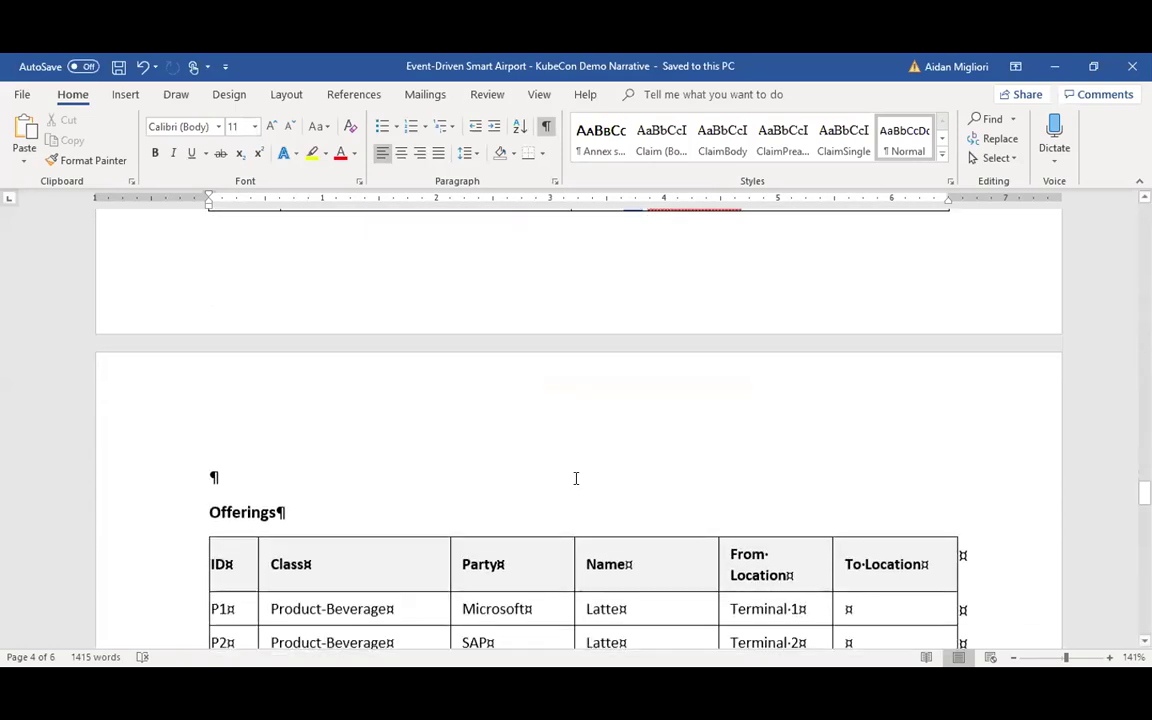
scroll(572, 478, "down", 3)
scroll(572, 478, "down", 3)
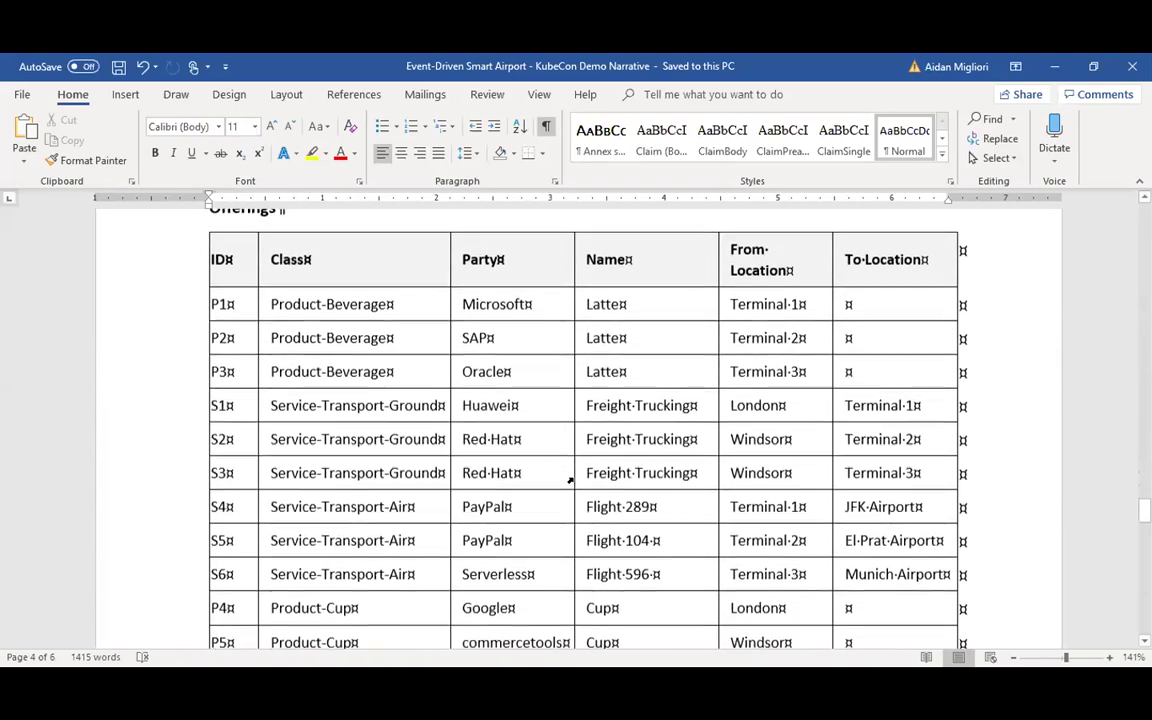
scroll(570, 482, "up", 1)
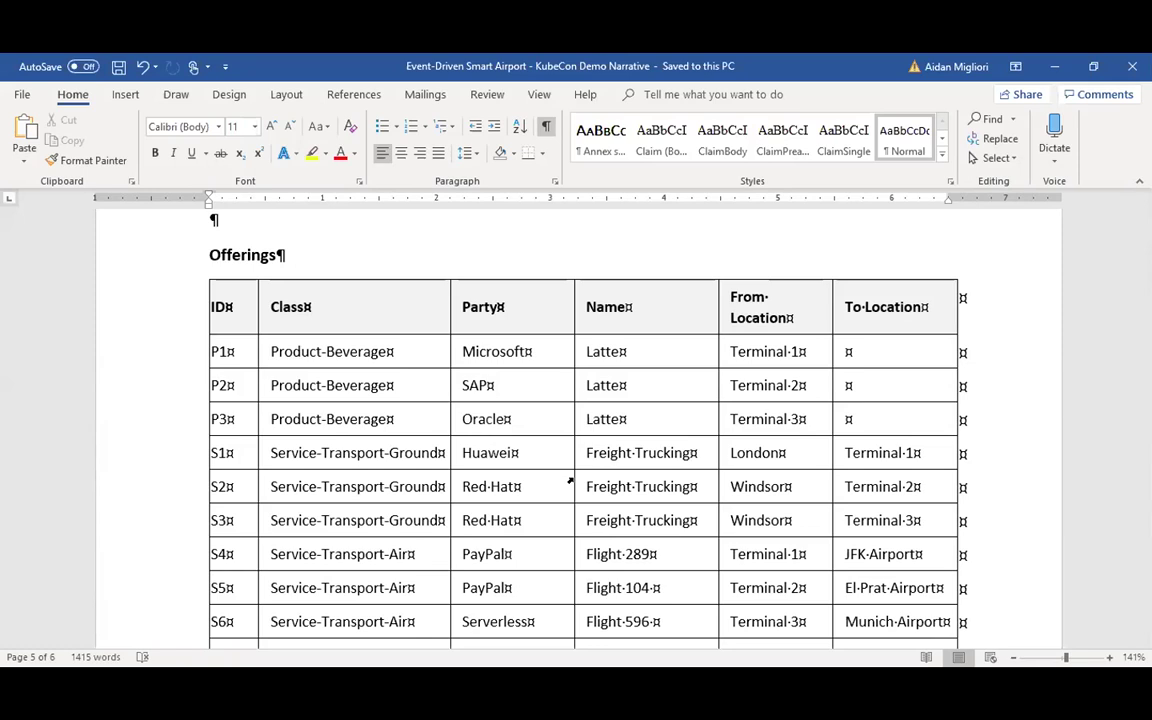
scroll(570, 482, "down", 2)
scroll(572, 480, "up", 2)
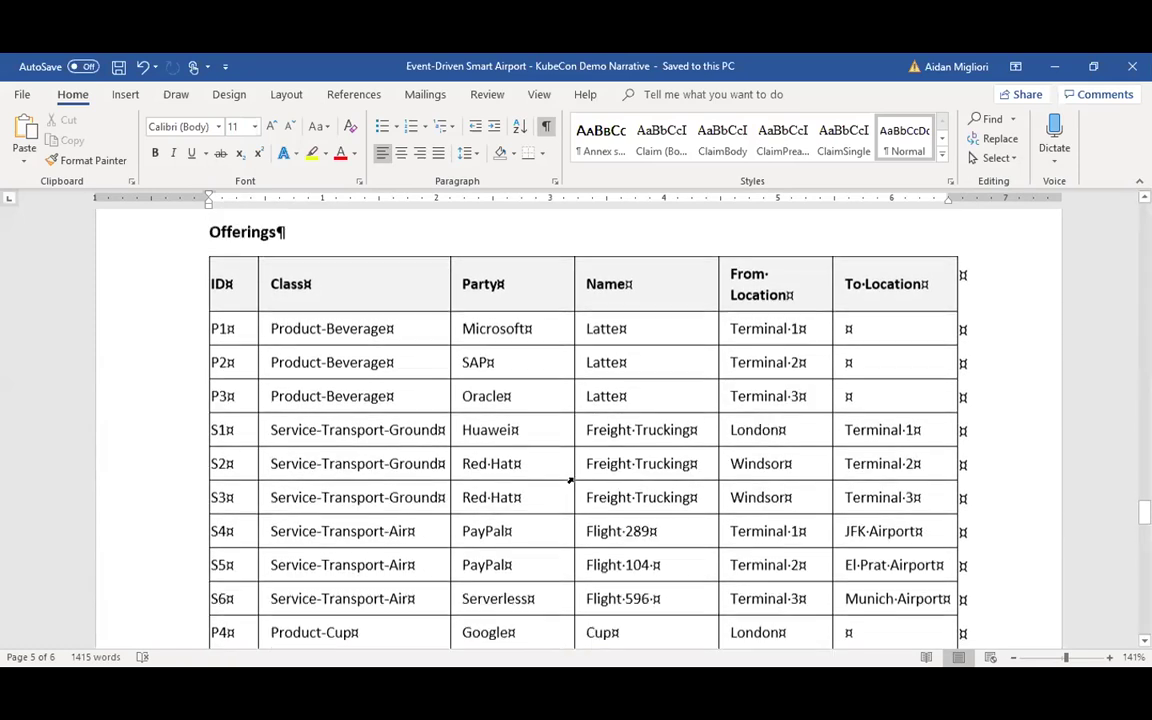
scroll(570, 482, "down", 2)
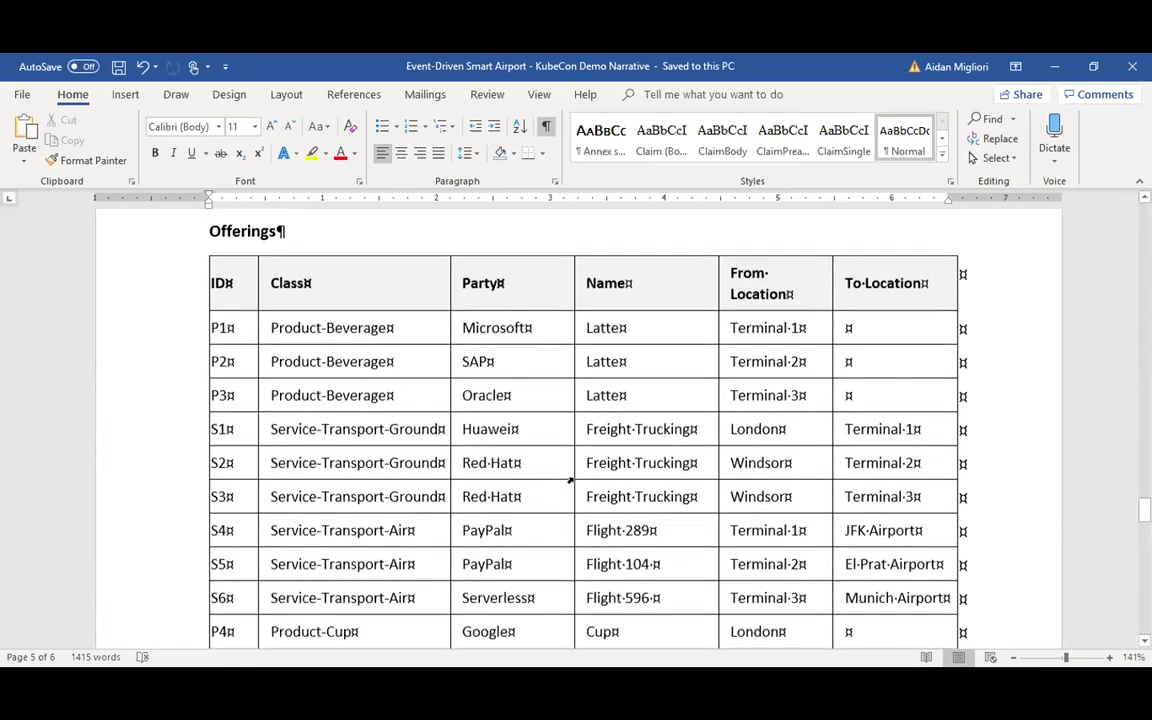
scroll(570, 482, "up", 1)
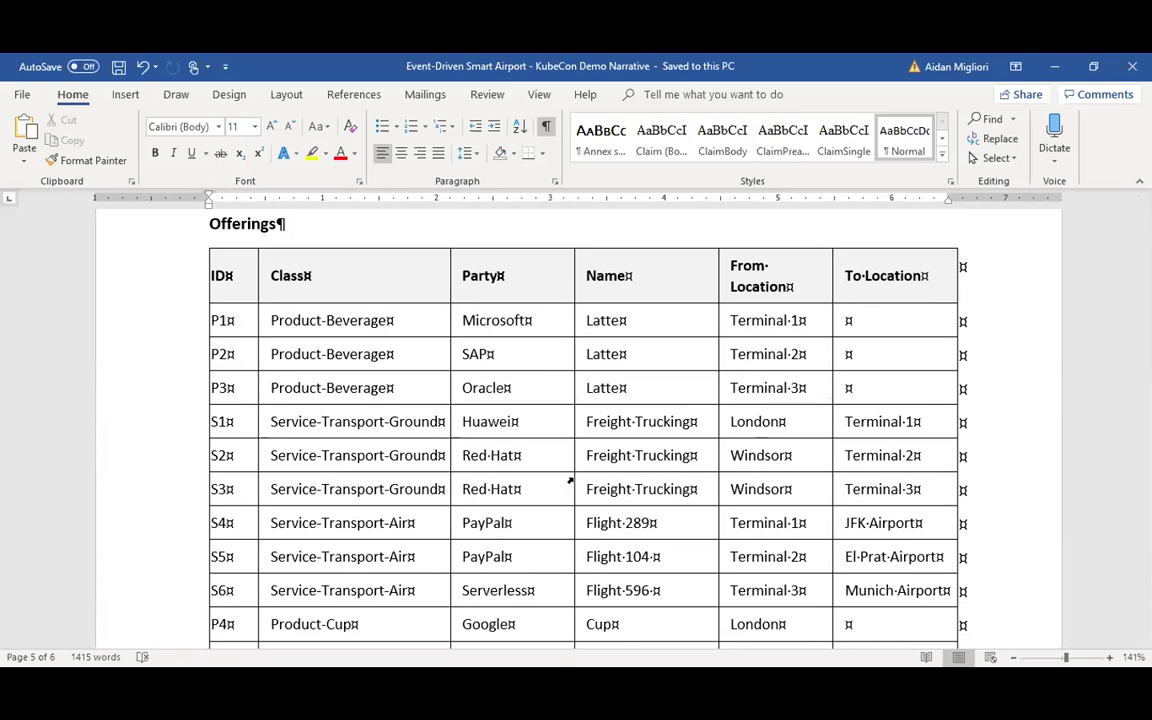
scroll(570, 481, "down", 1)
scroll(570, 481, "up", 1)
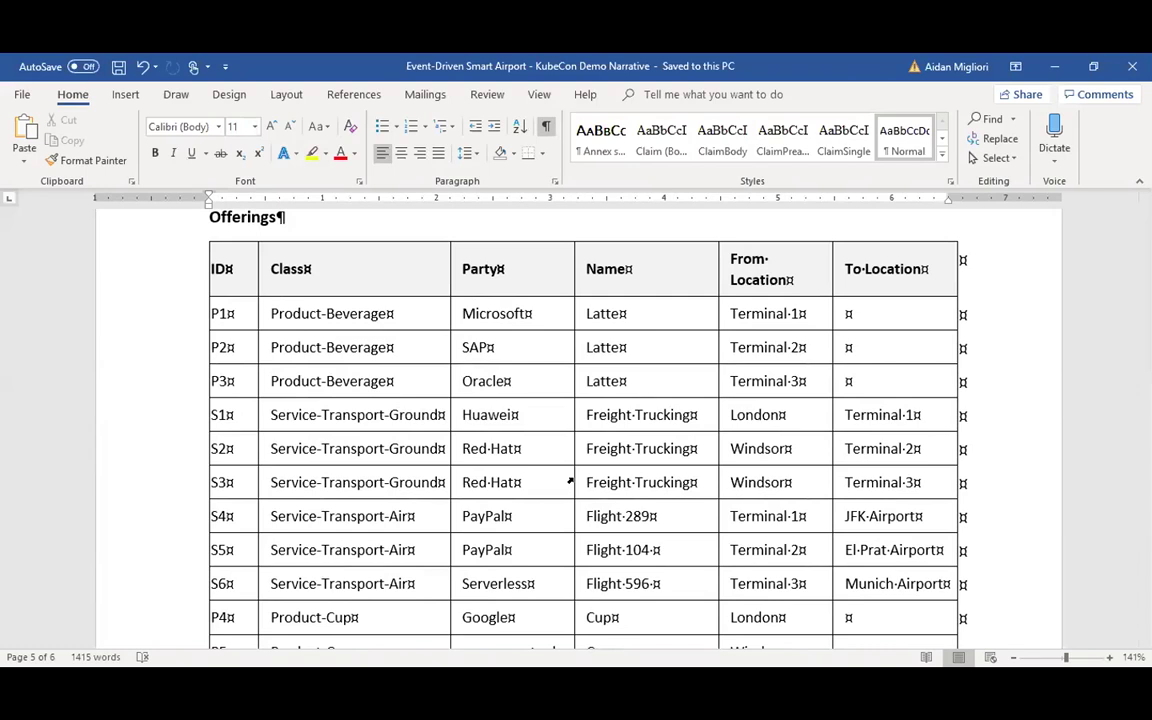
scroll(570, 482, "down", 2)
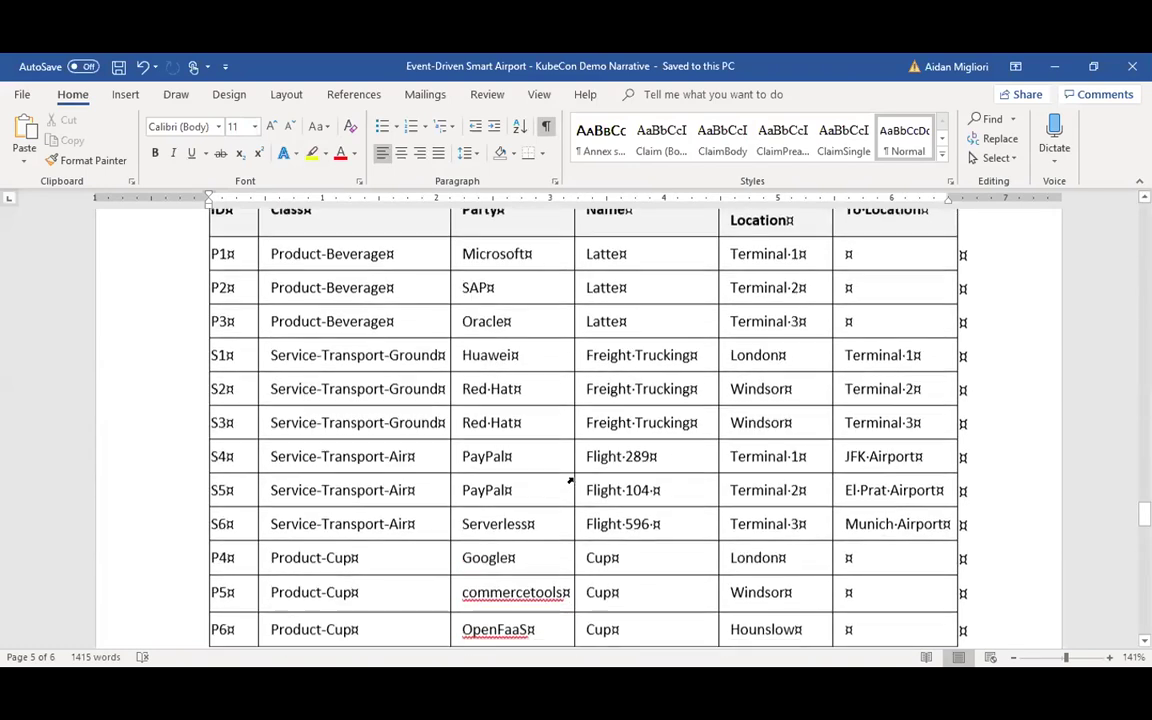
scroll(570, 482, "up", 1)
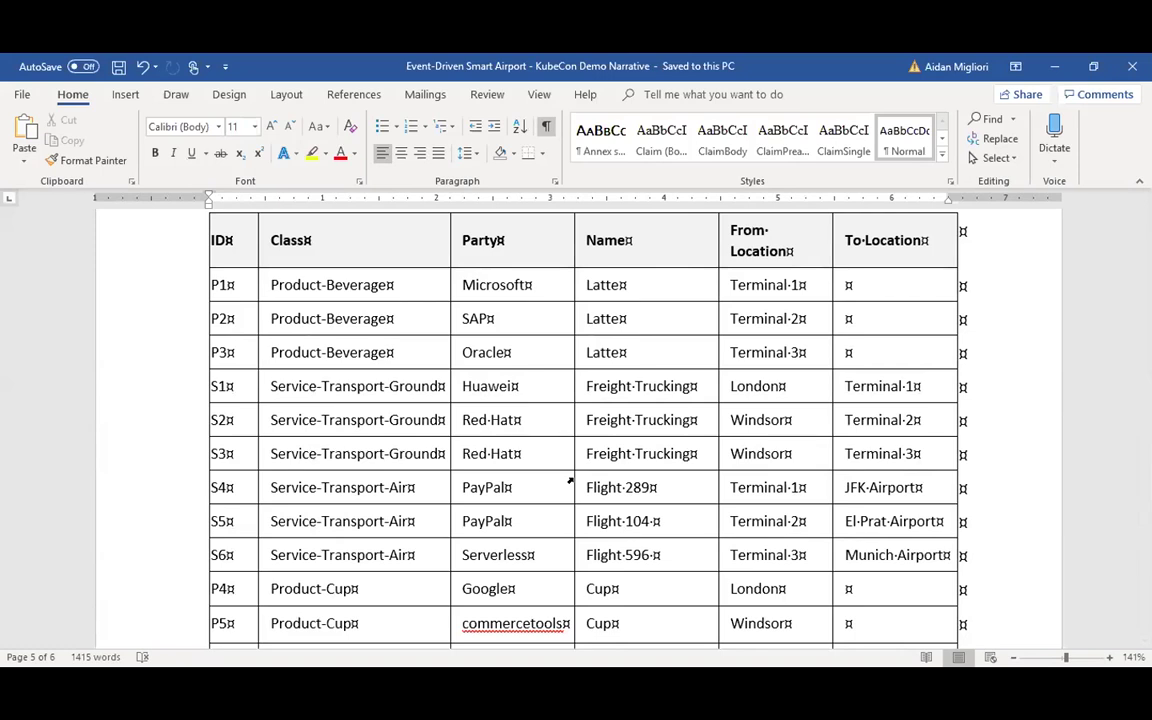
scroll(570, 482, "down", 2)
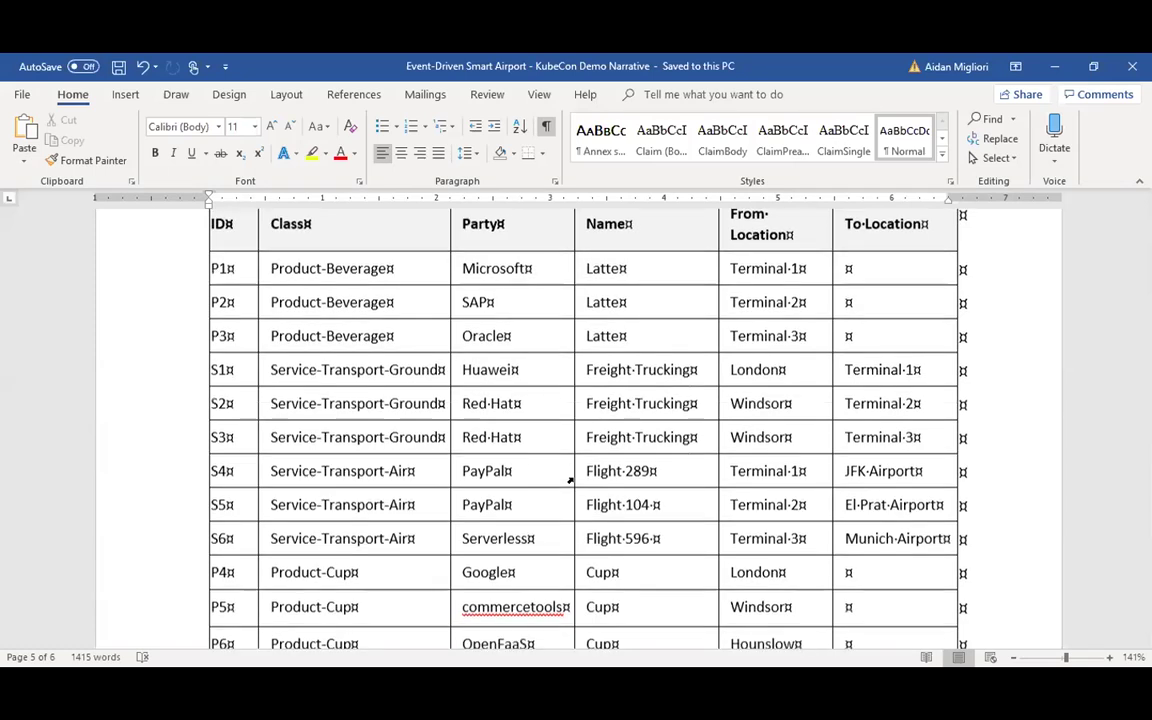
scroll(570, 481, "up", 2)
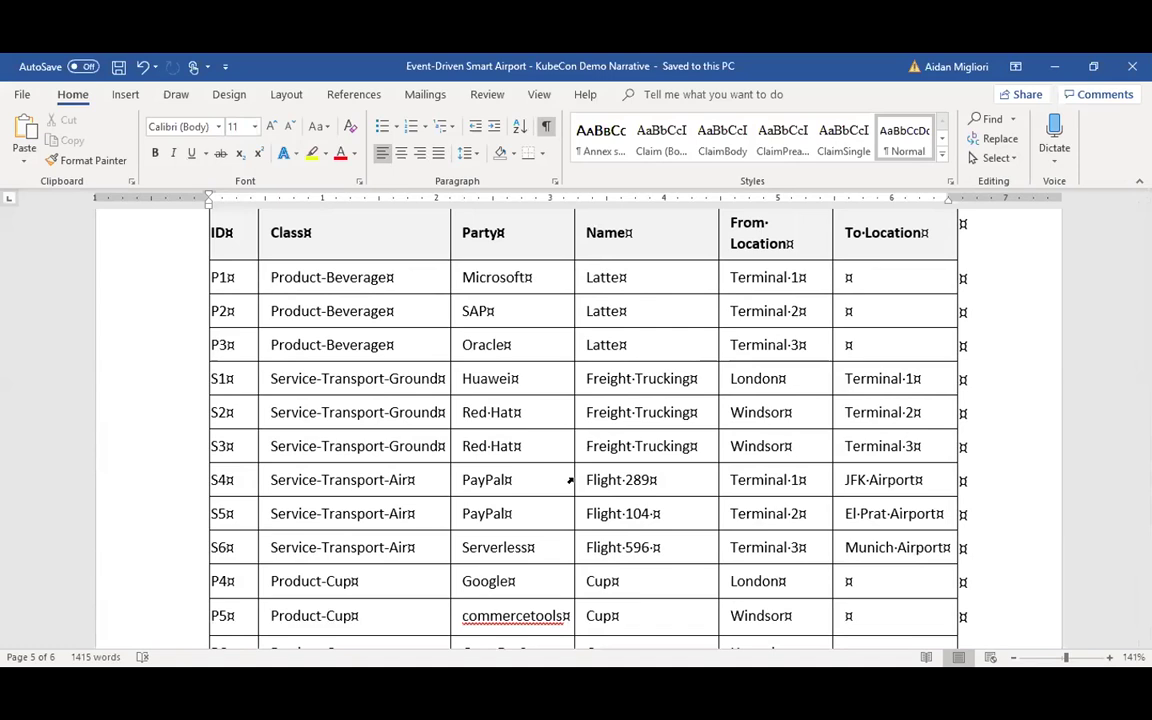
scroll(570, 481, "down", 2)
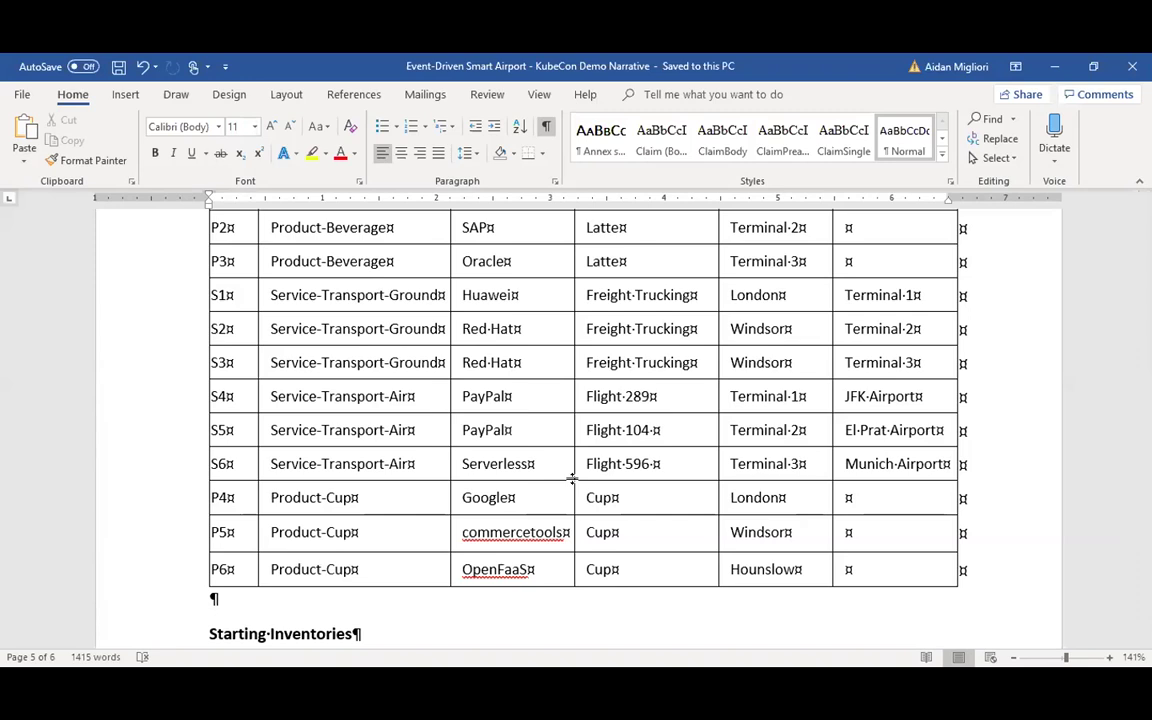
scroll(572, 478, "up", 1)
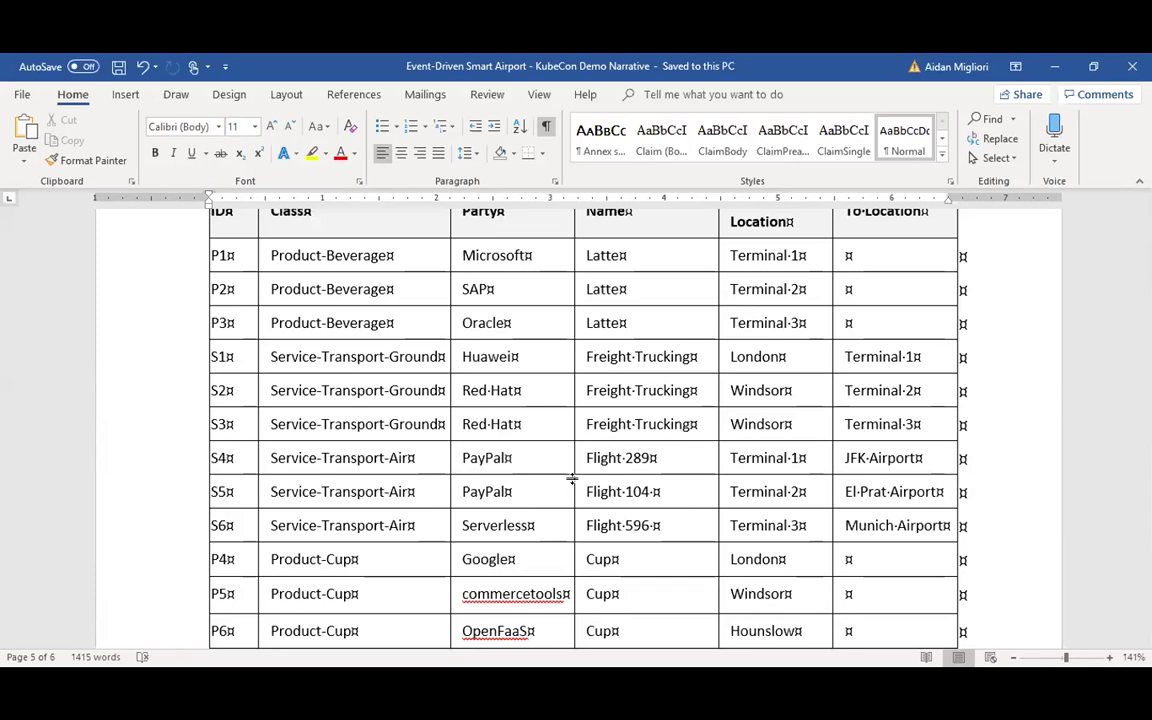
Look over the Starting Inventories table and return to the beverage and transport service rows of the Offerings table.
scroll(572, 478, "down", 3)
scroll(572, 480, "down", 5)
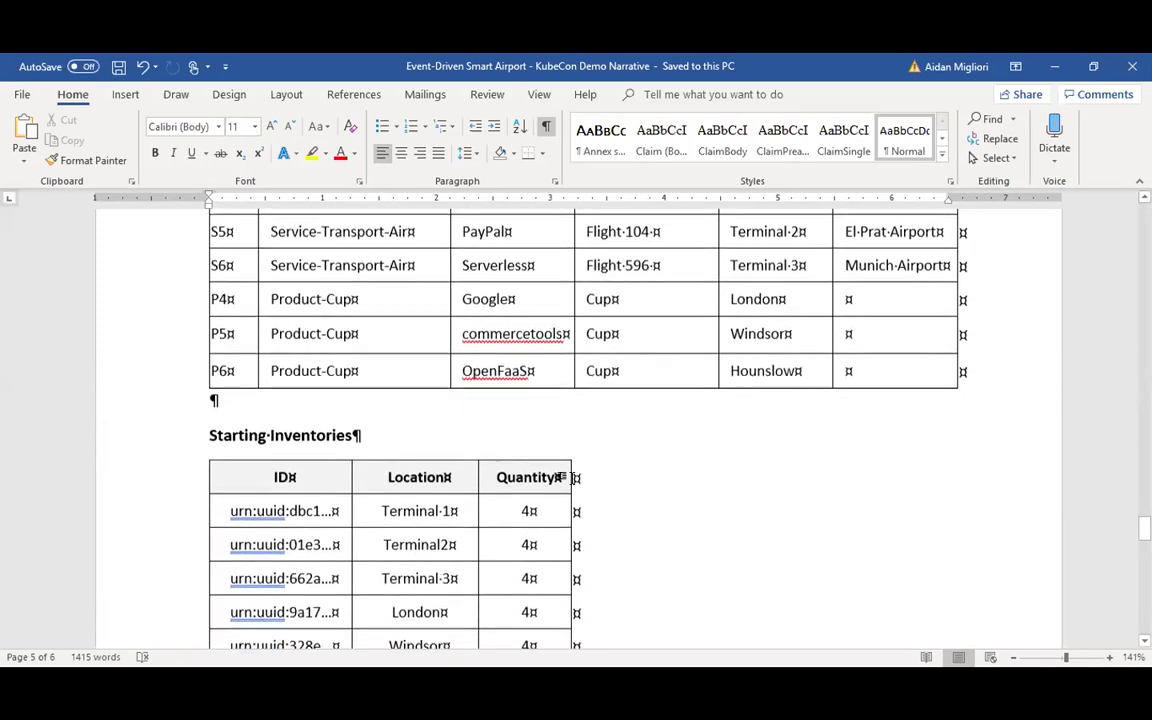
scroll(572, 480, "down", 3)
scroll(573, 478, "up", 1)
scroll(572, 478, "up", 1)
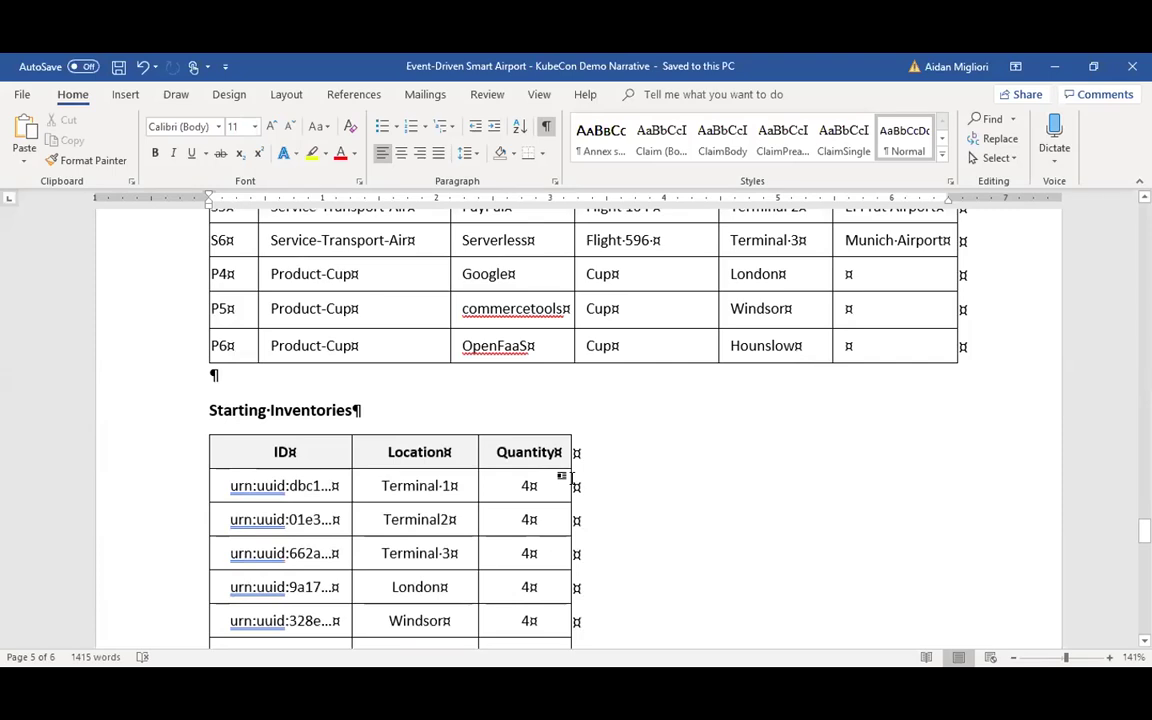
scroll(572, 478, "down", 1)
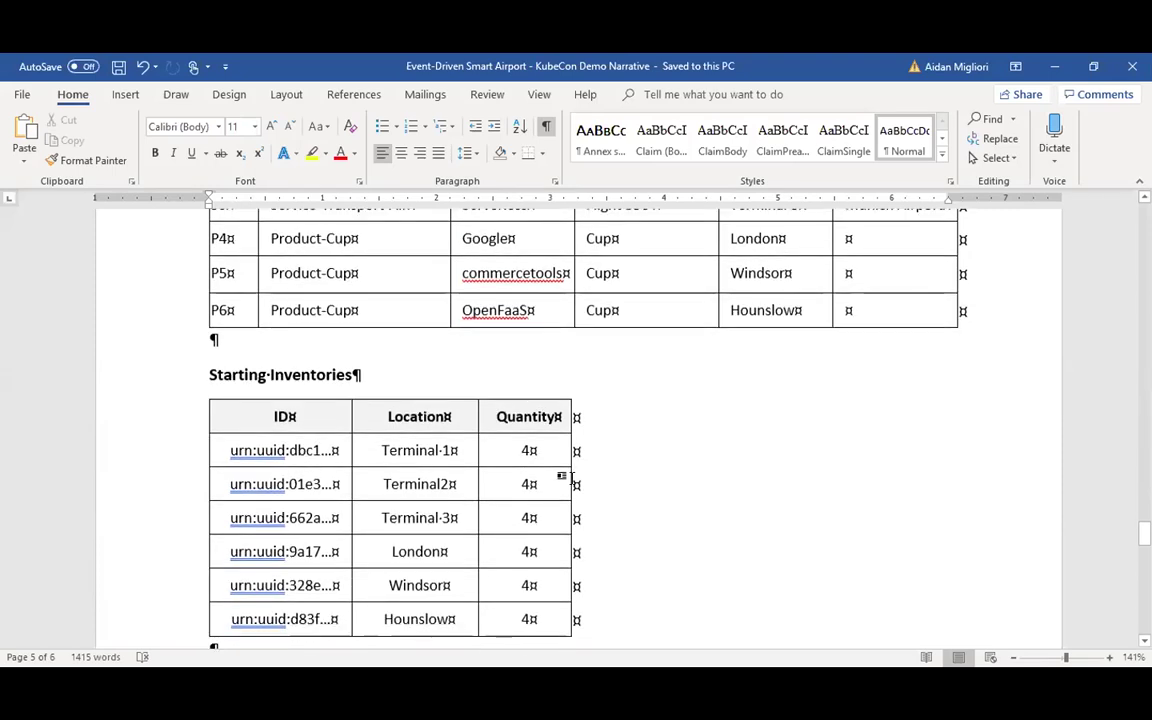
scroll(572, 478, "up", 6)
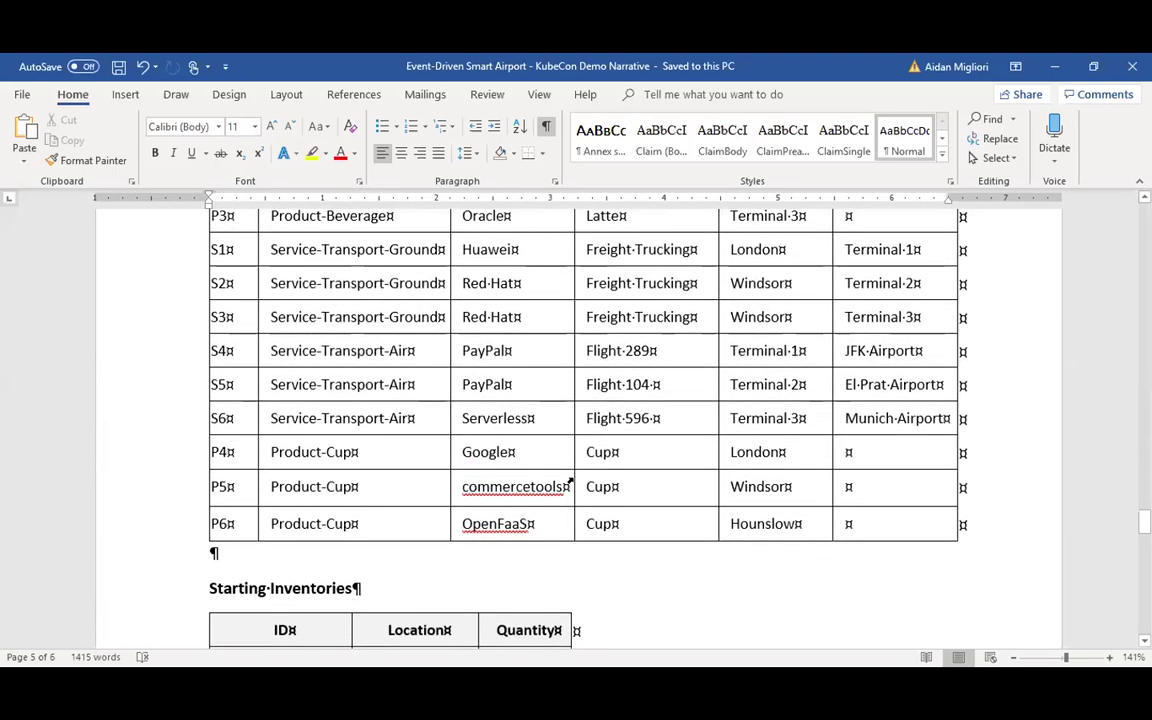
scroll(570, 480, "up", 1)
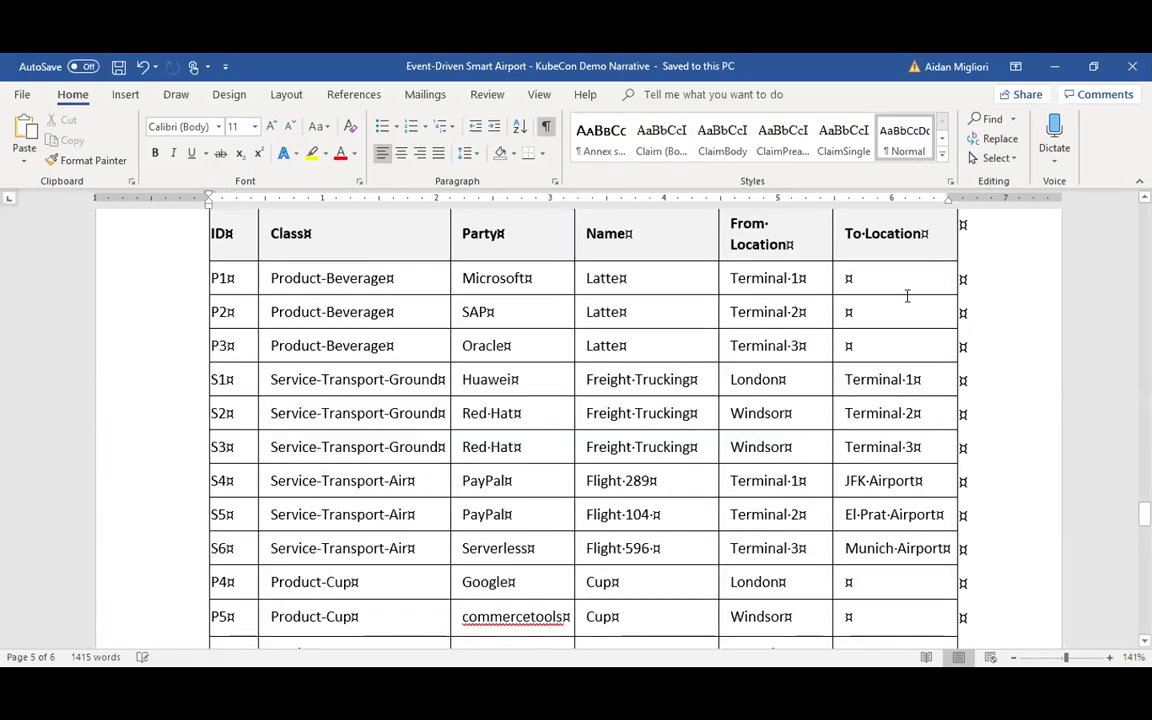
left_click(901, 317)
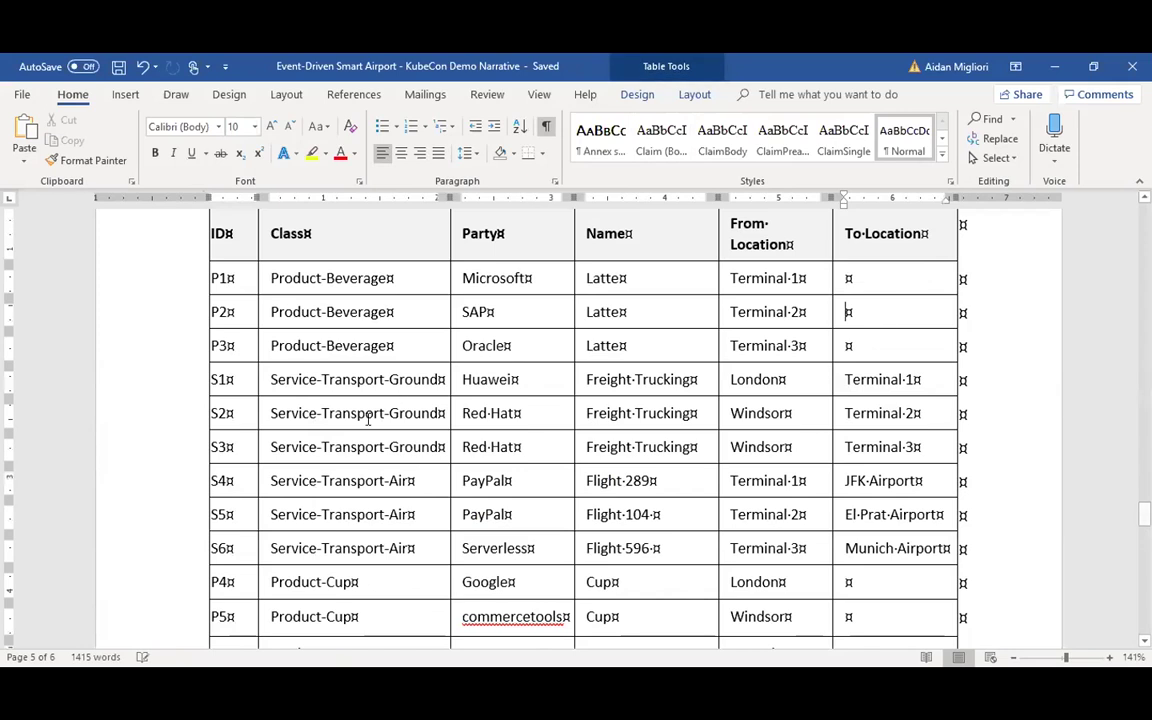
left_click(317, 417)
Review the Product-Cup offerings together with the Starting Inventories locations and quantities.
scroll(317, 417, "down", 2)
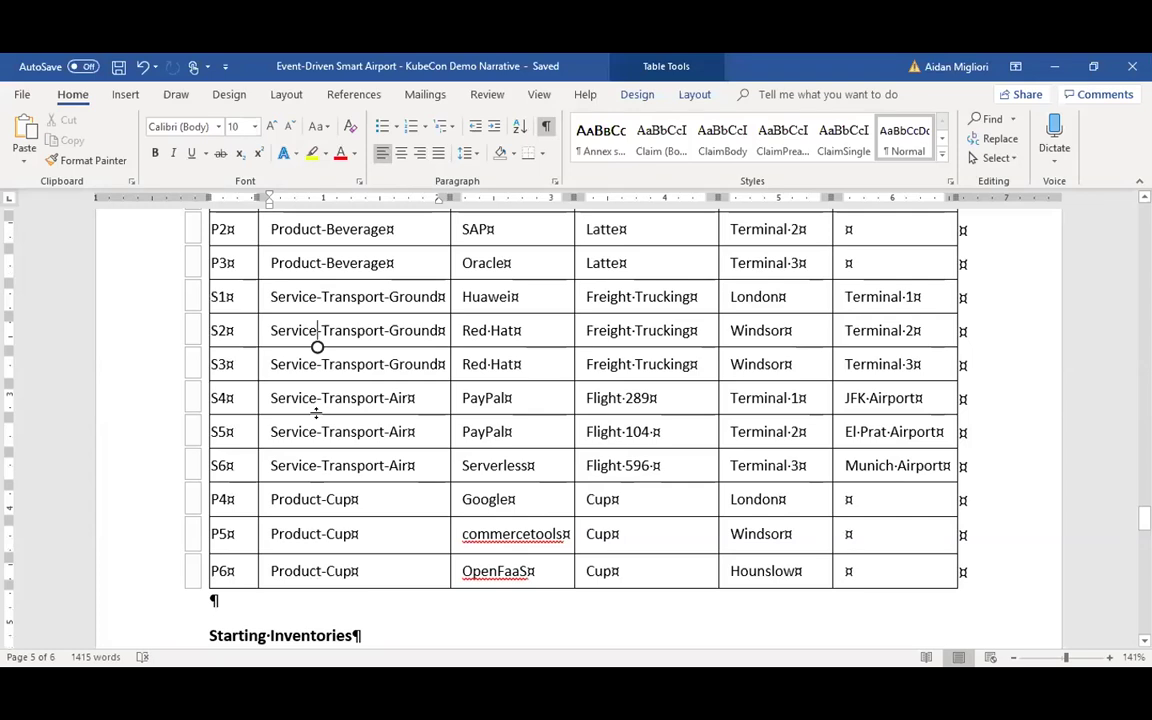
scroll(316, 412, "down", 5)
scroll(316, 416, "down", 2)
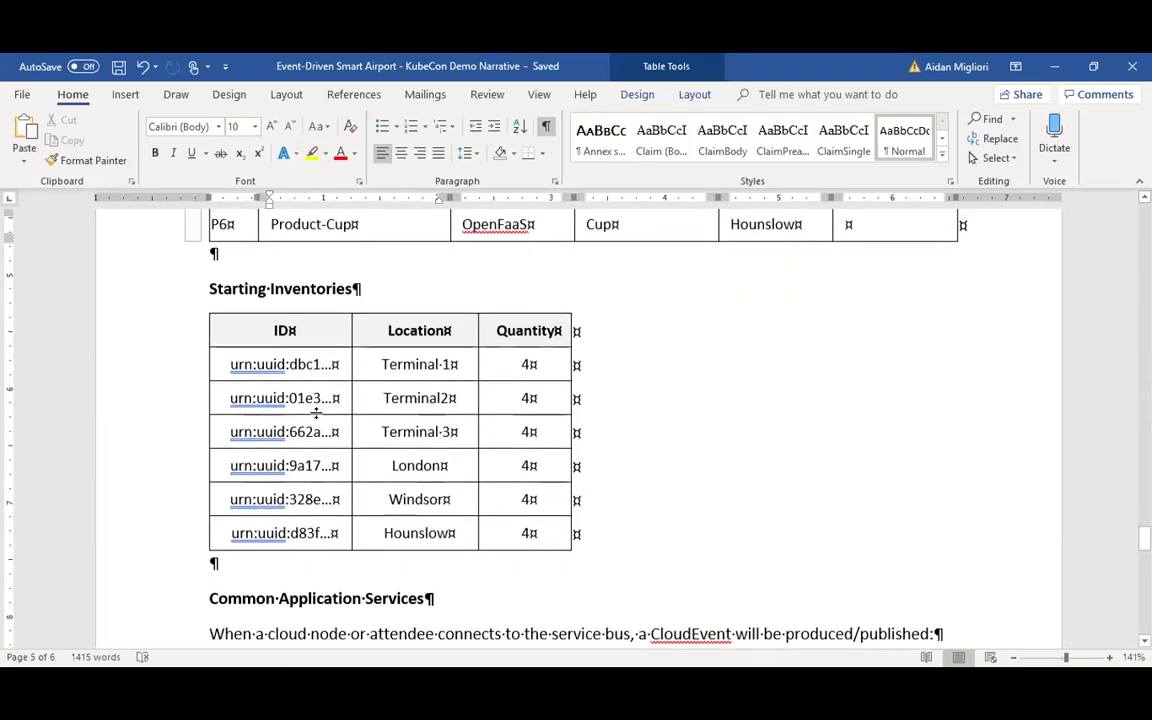
scroll(316, 416, "up", 3)
scroll(316, 416, "up", 1)
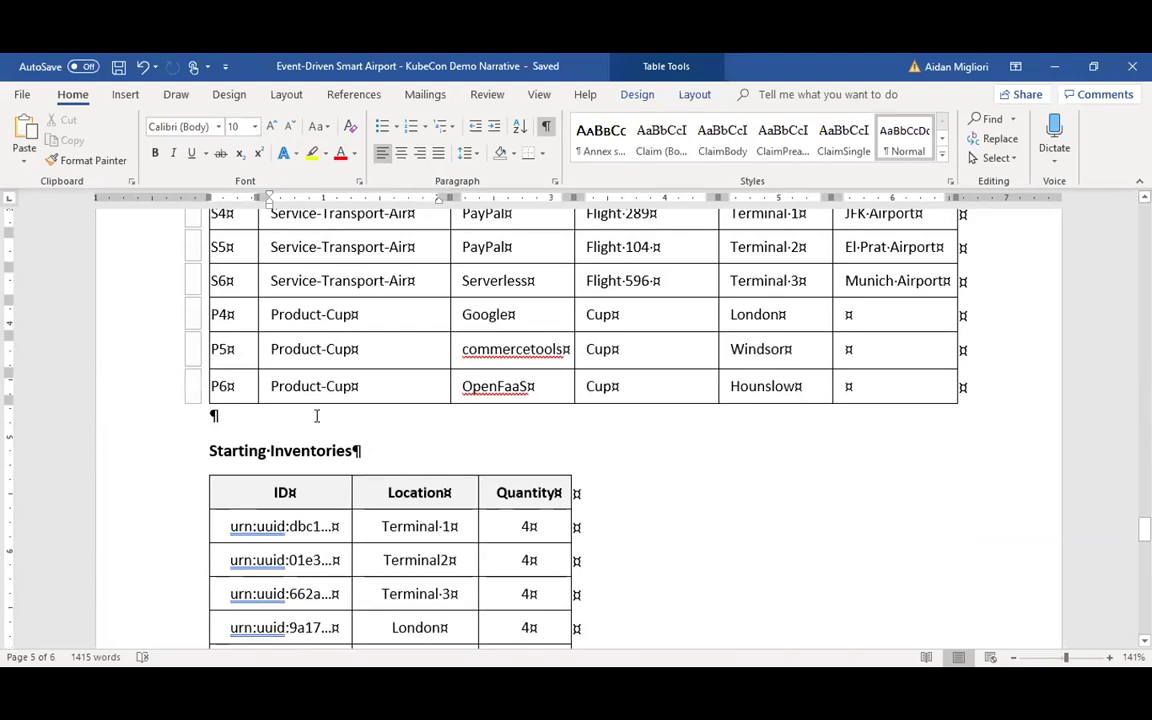
scroll(316, 416, "down", 2)
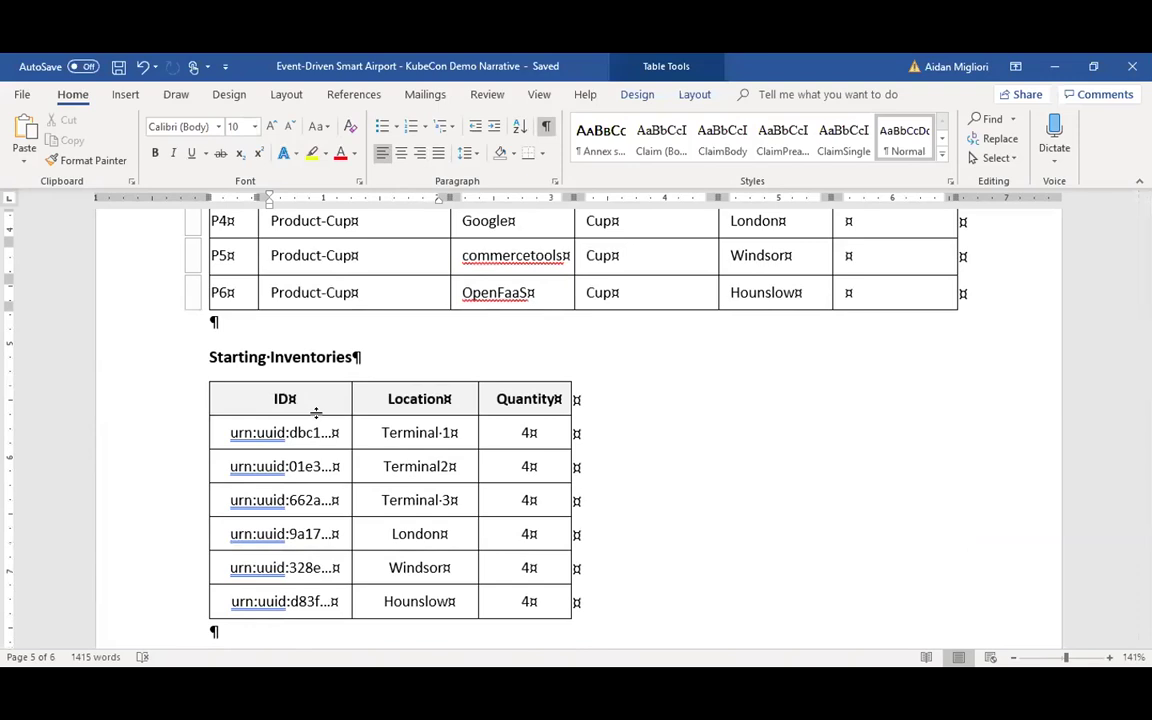
Read the Common Application Services section and the Dynamic Web Page section with its Semantic ID to UI conversion table.
scroll(316, 413, "down", 4)
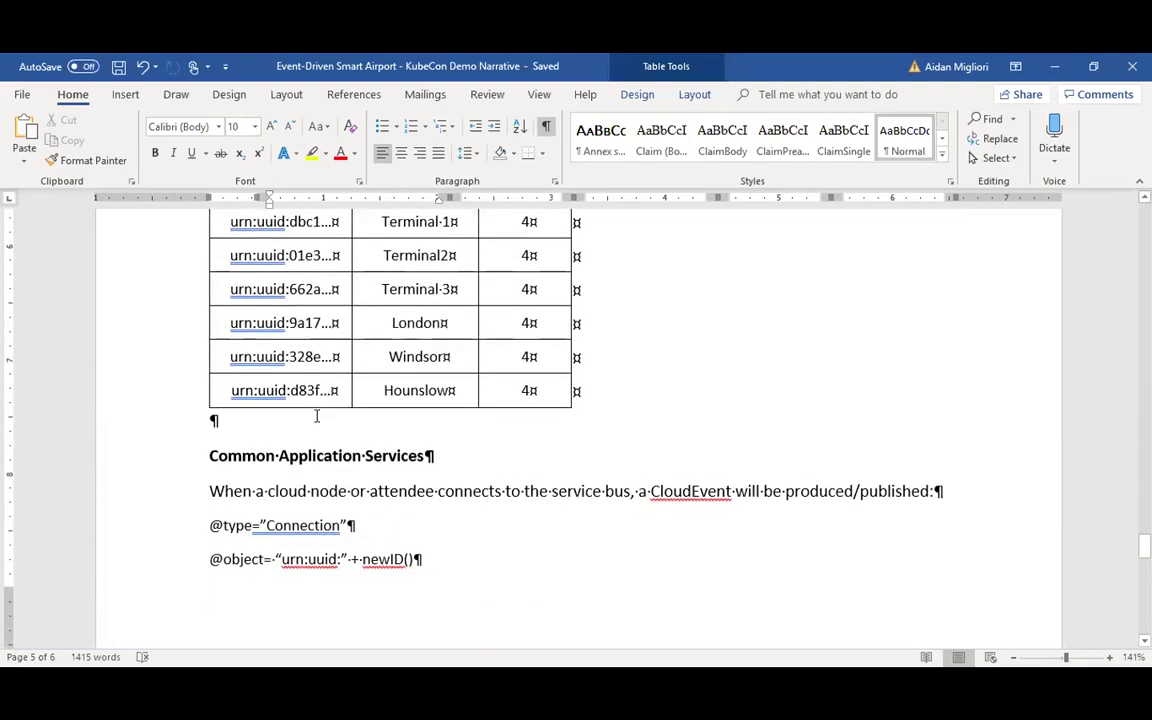
scroll(316, 416, "down", 2)
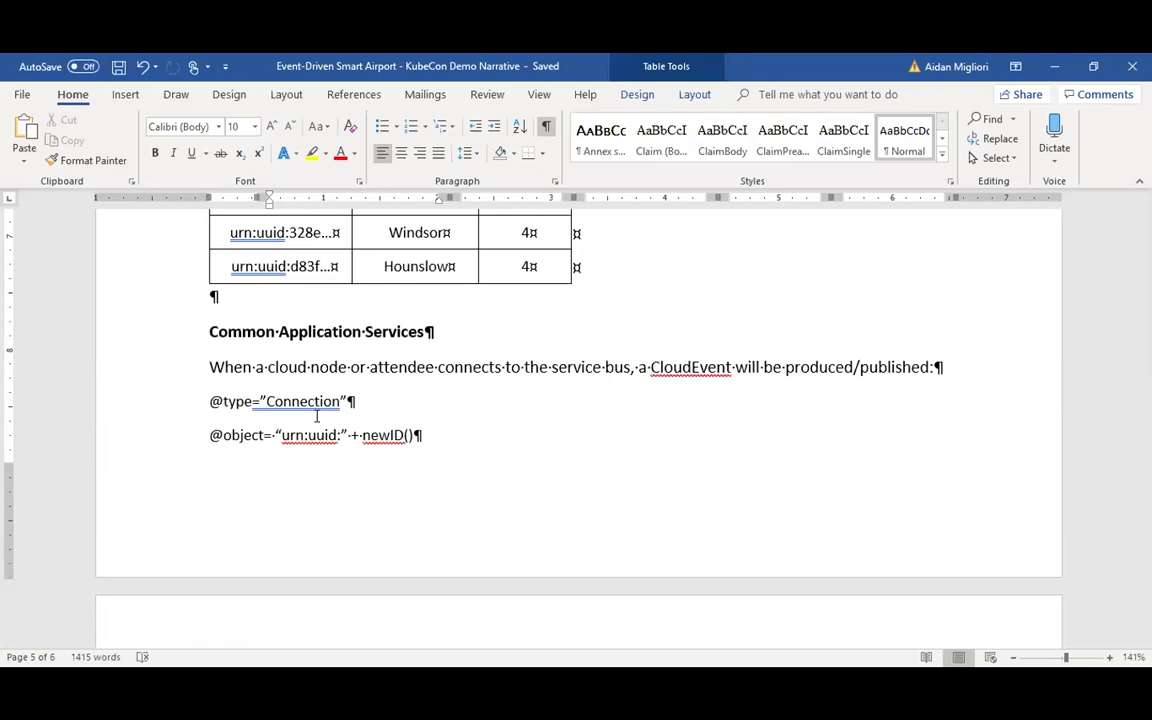
scroll(316, 416, "down", 4)
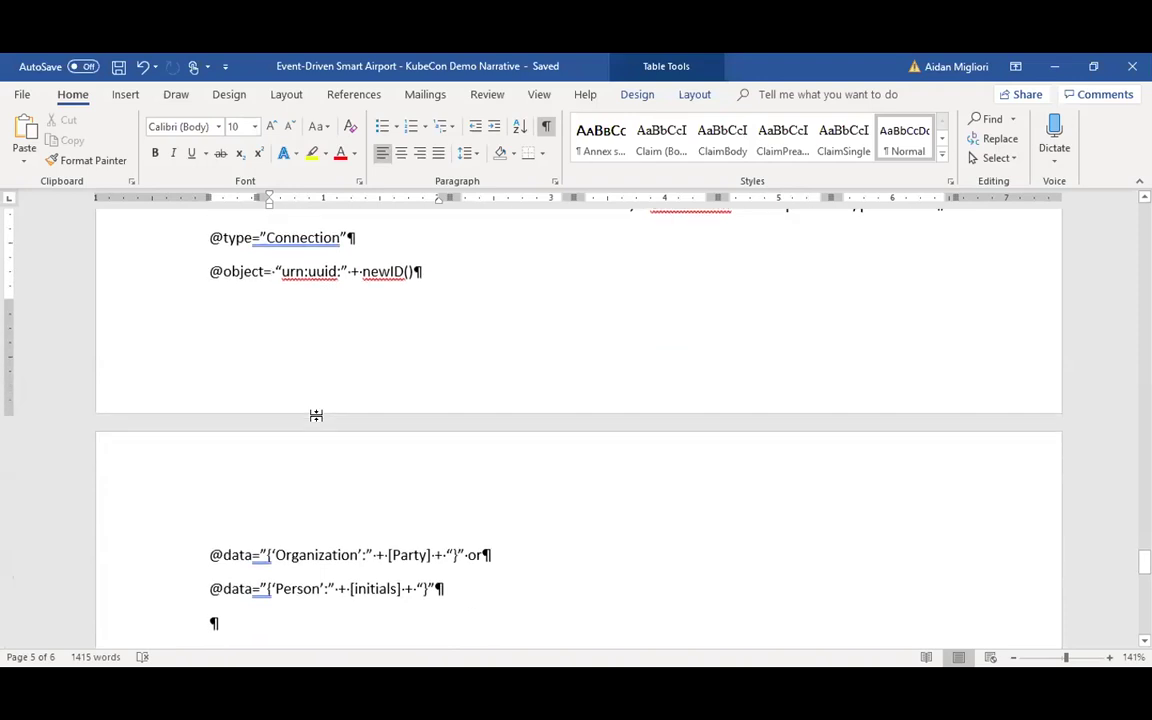
scroll(316, 416, "down", 8)
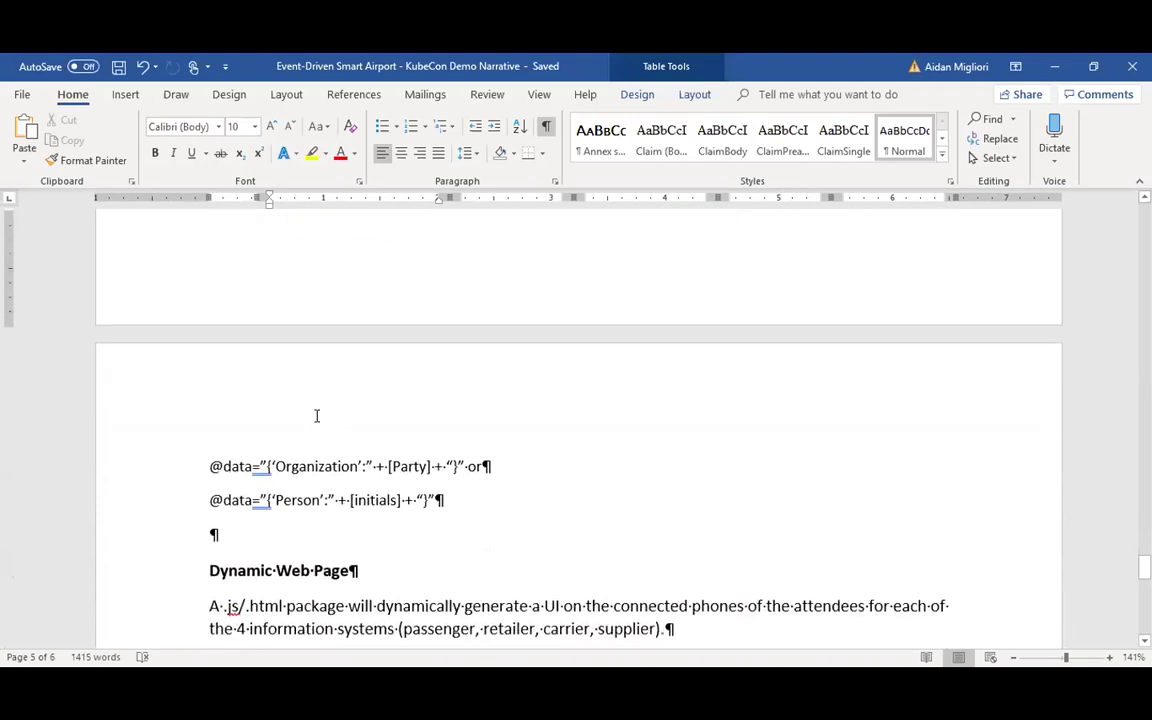
scroll(316, 416, "down", 3)
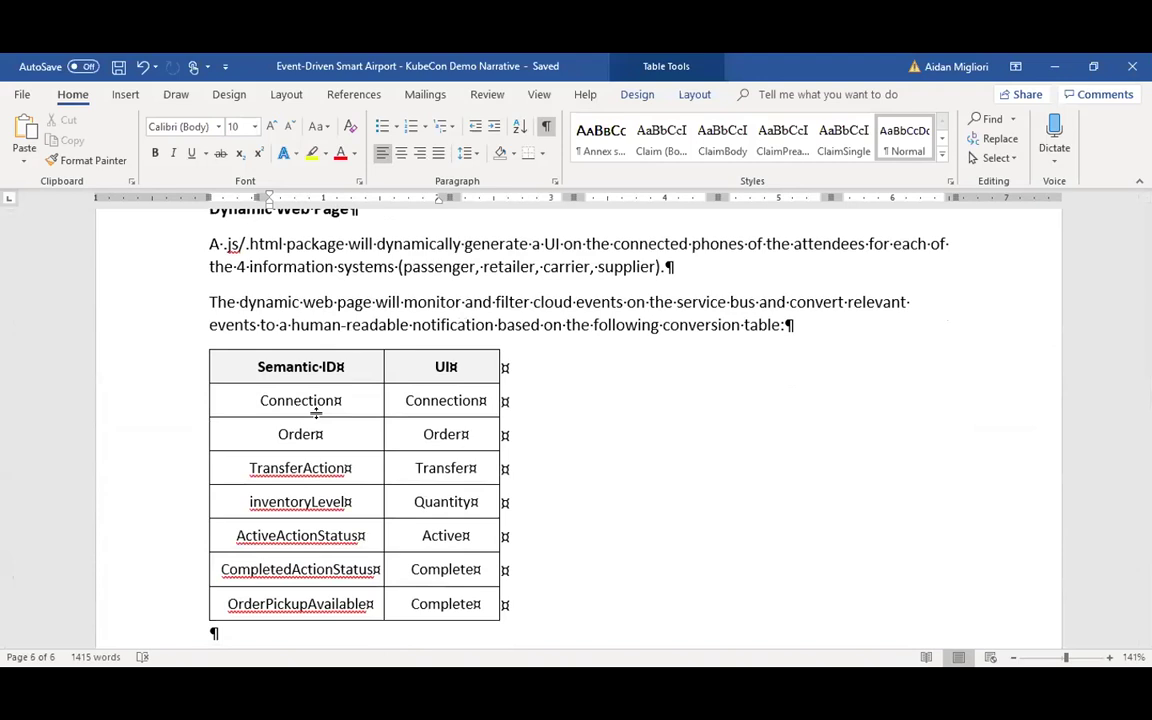
Read the Passenger UI paragraph and the Order CloudEvent definition with its offer_id constraints below the conversion table.
scroll(316, 413, "down", 3)
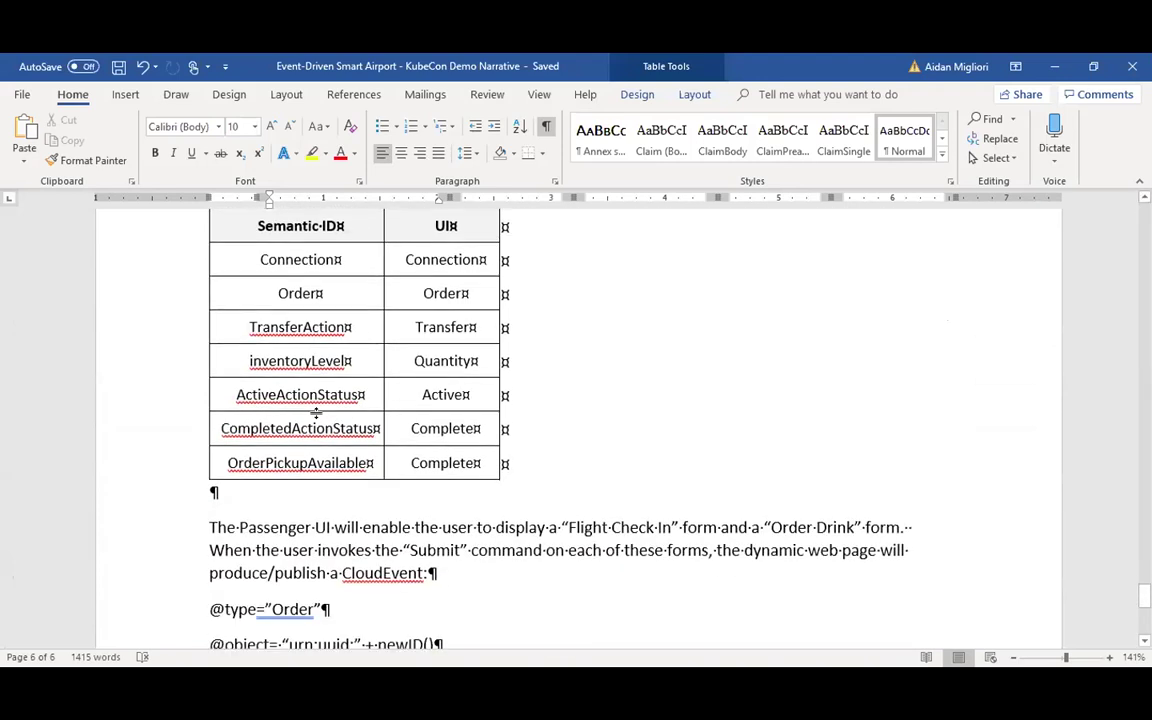
scroll(316, 413, "down", 2)
scroll(316, 416, "down", 3)
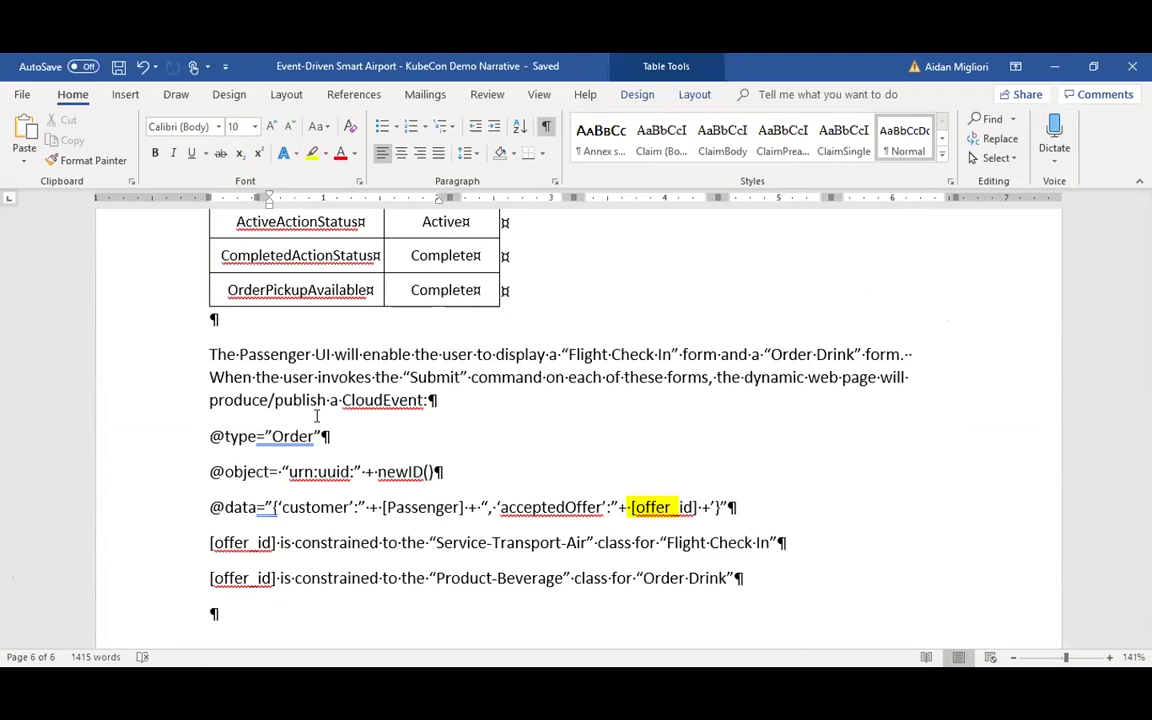
scroll(316, 416, "down", 9)
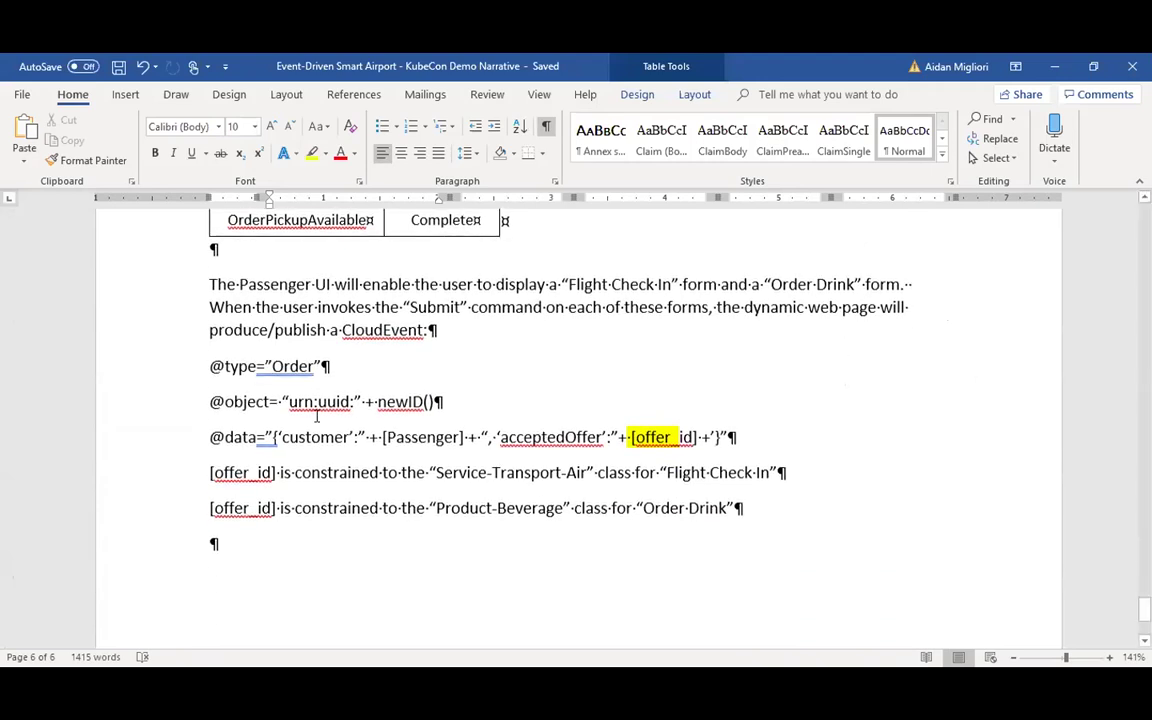
Go back through the document to the dashboard app's process rules below the CloudEvents illustration.
scroll(316, 416, "up", 14)
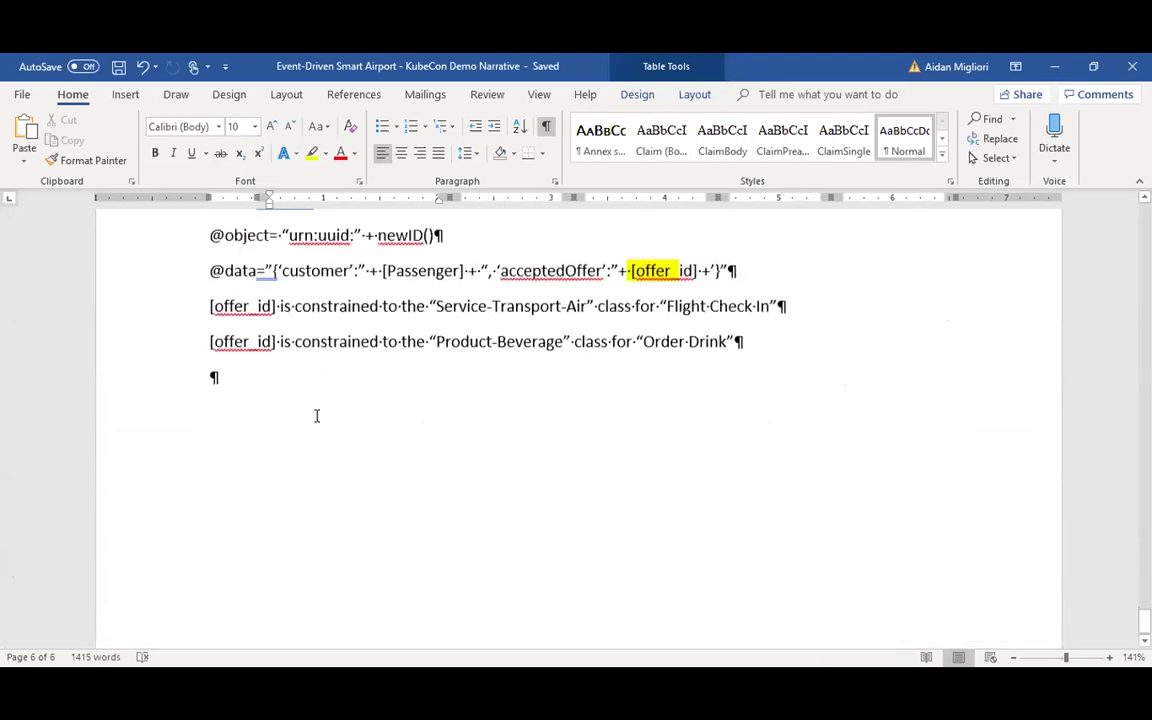
scroll(316, 416, "up", 20)
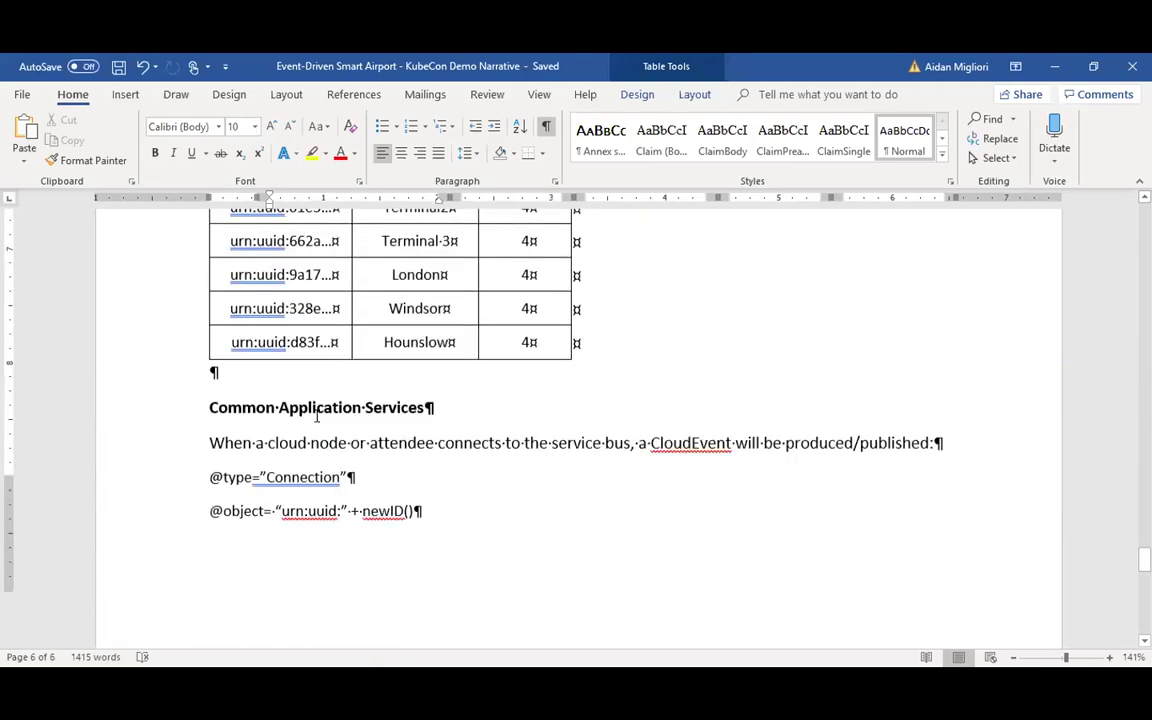
scroll(316, 416, "up", 15)
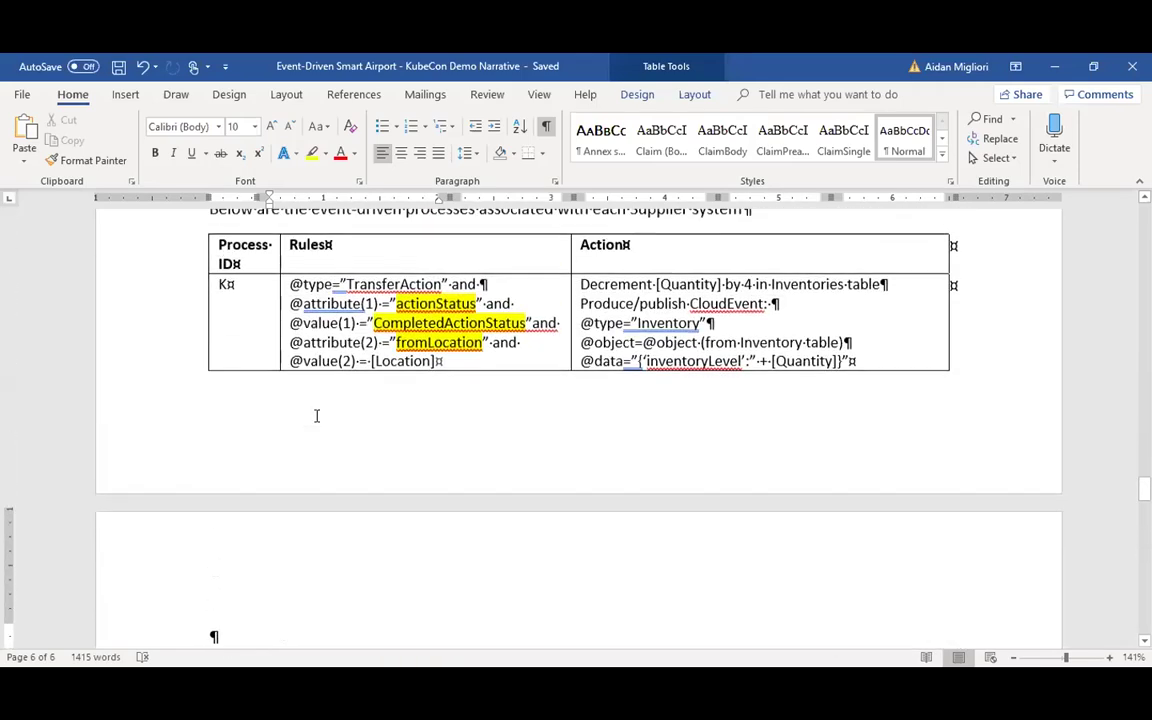
scroll(316, 416, "up", 20)
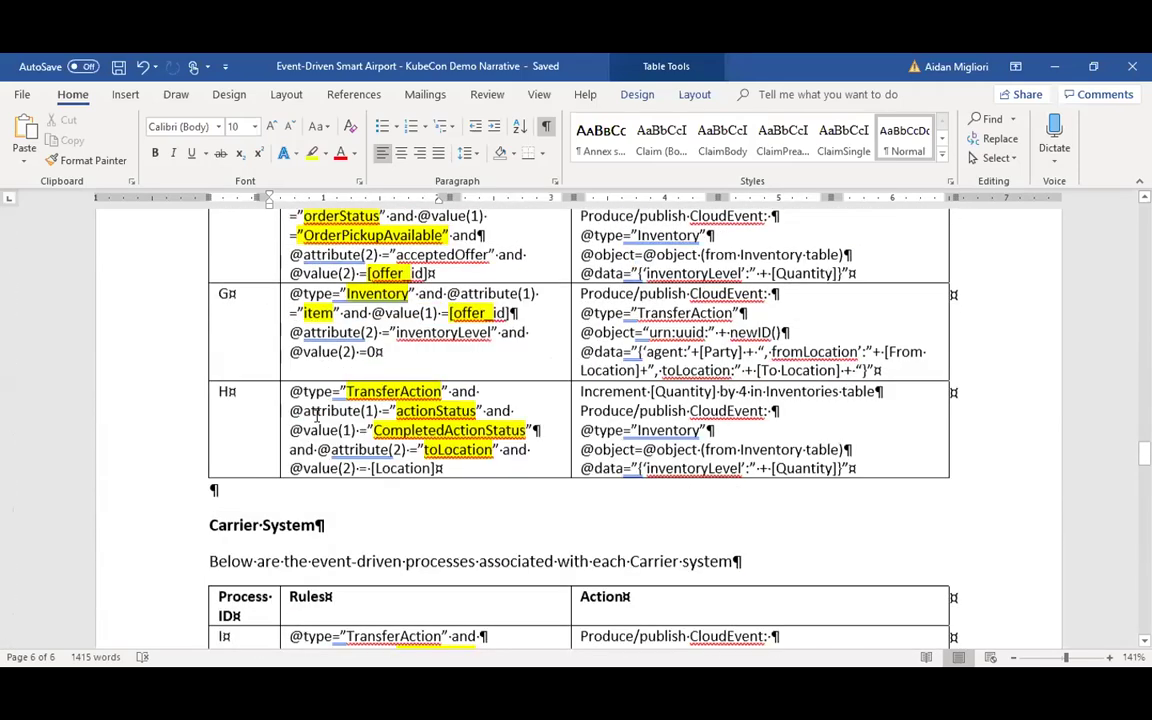
scroll(310, 416, "up", 12)
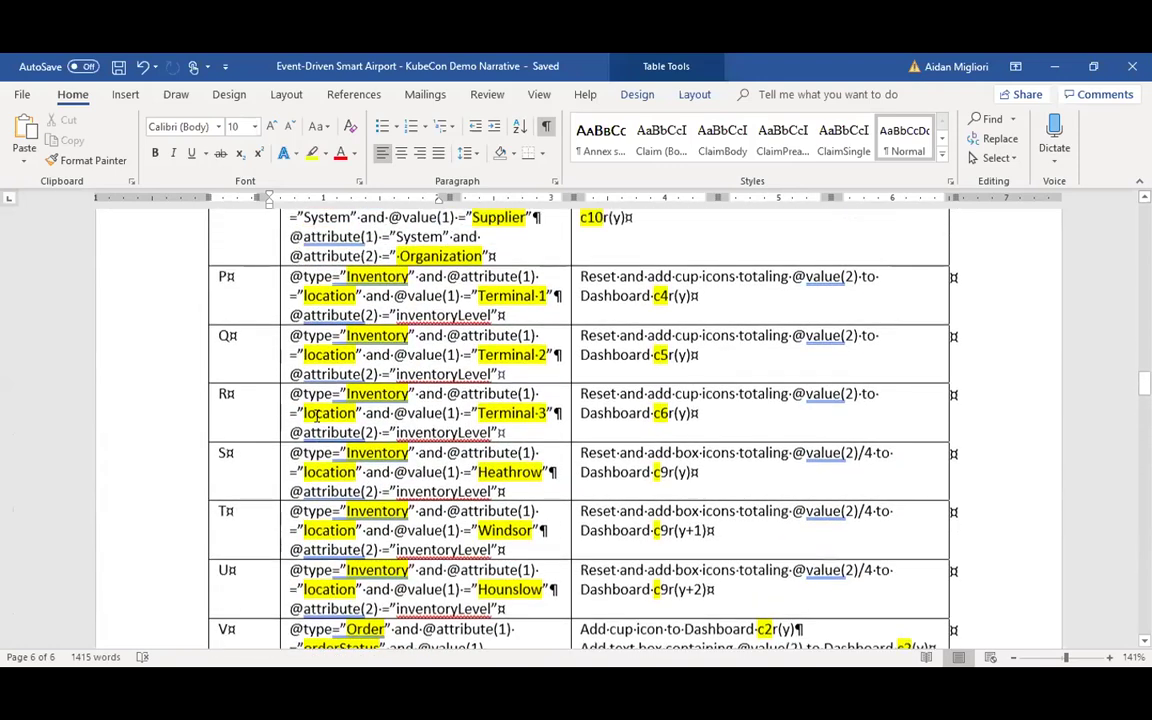
scroll(316, 416, "up", 15)
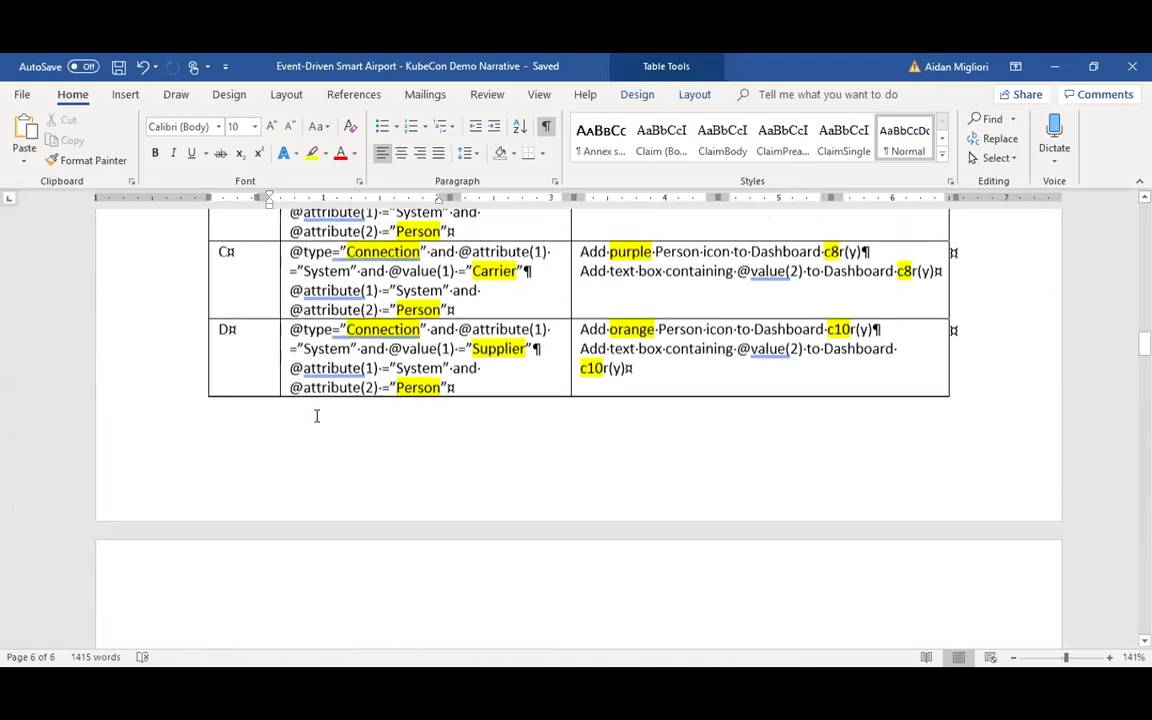
scroll(316, 416, "up", 1)
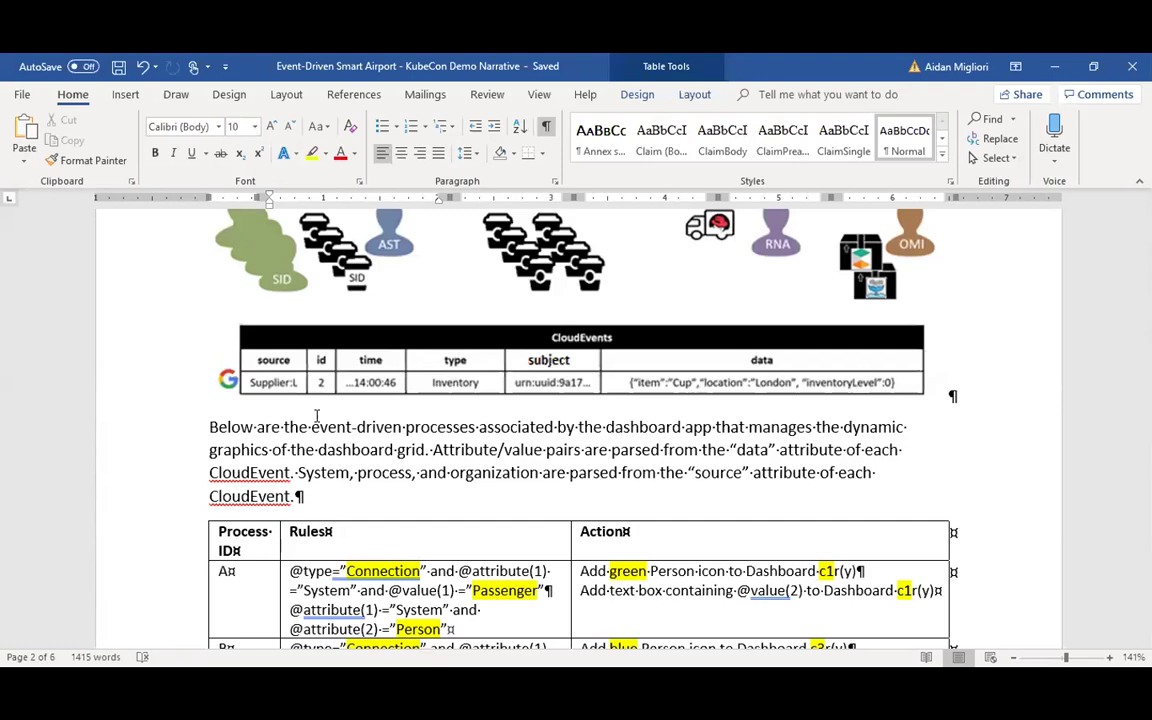
Return to the Offerings table and review its beverage, ground transport and air transport rows.
scroll(316, 415, "down", 12)
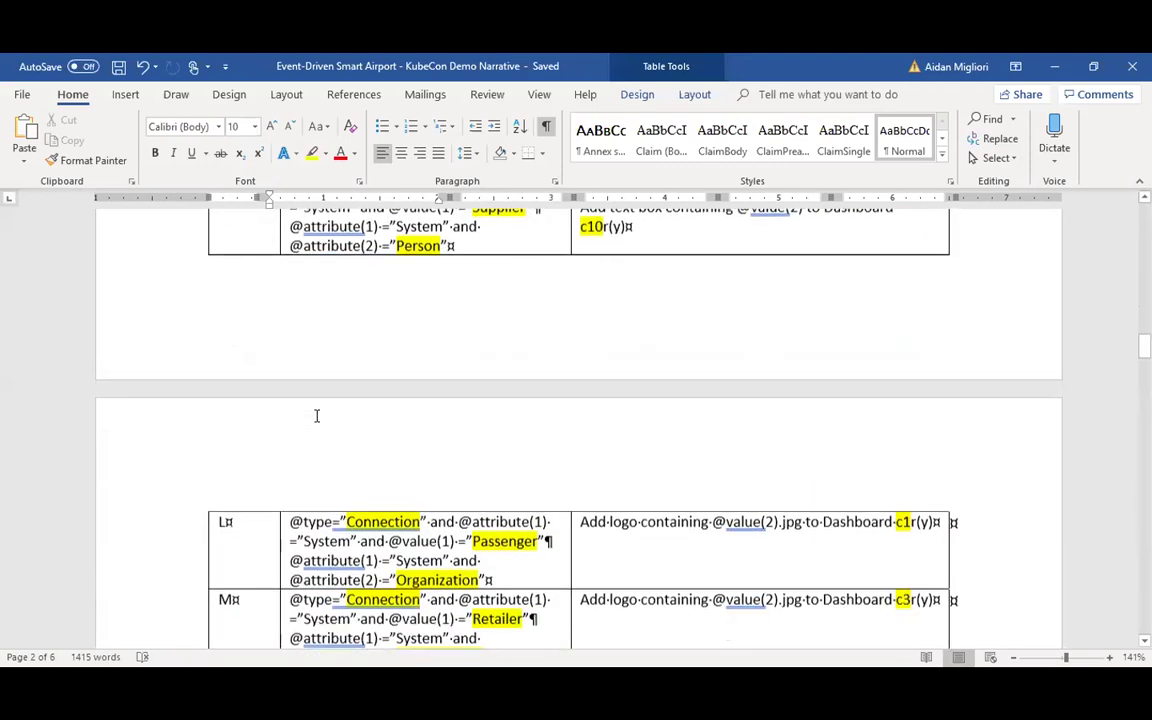
scroll(316, 415, "down", 15)
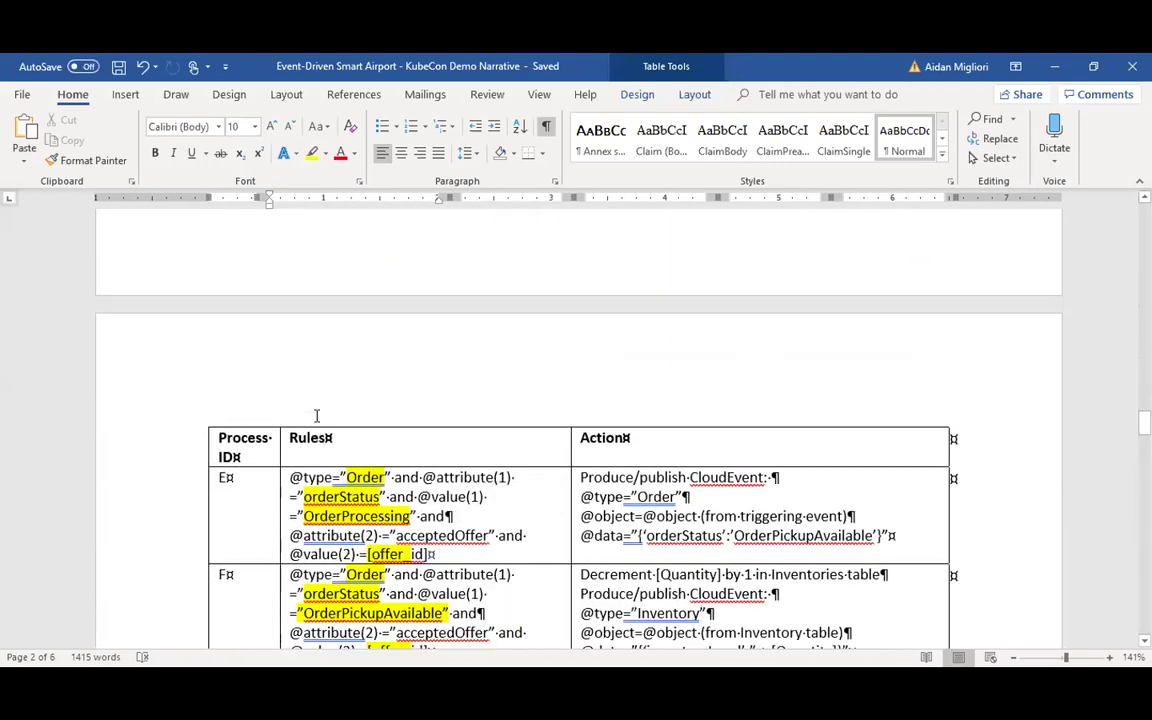
scroll(316, 415, "down", 15)
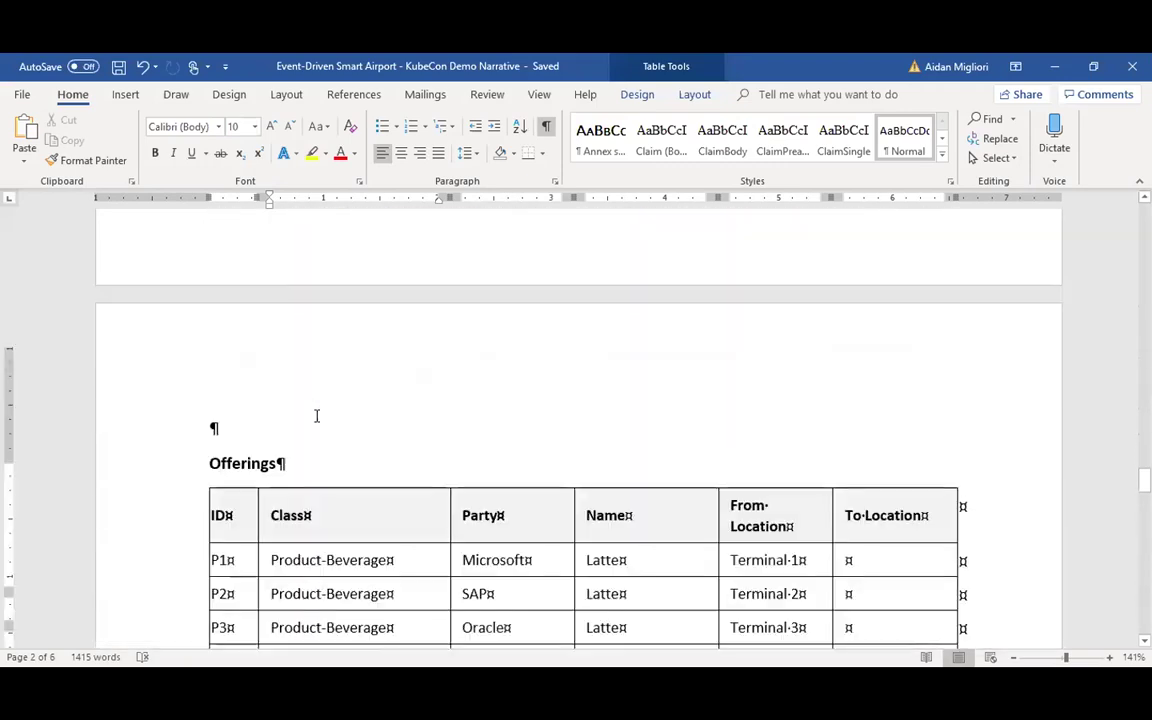
scroll(316, 415, "up", 3)
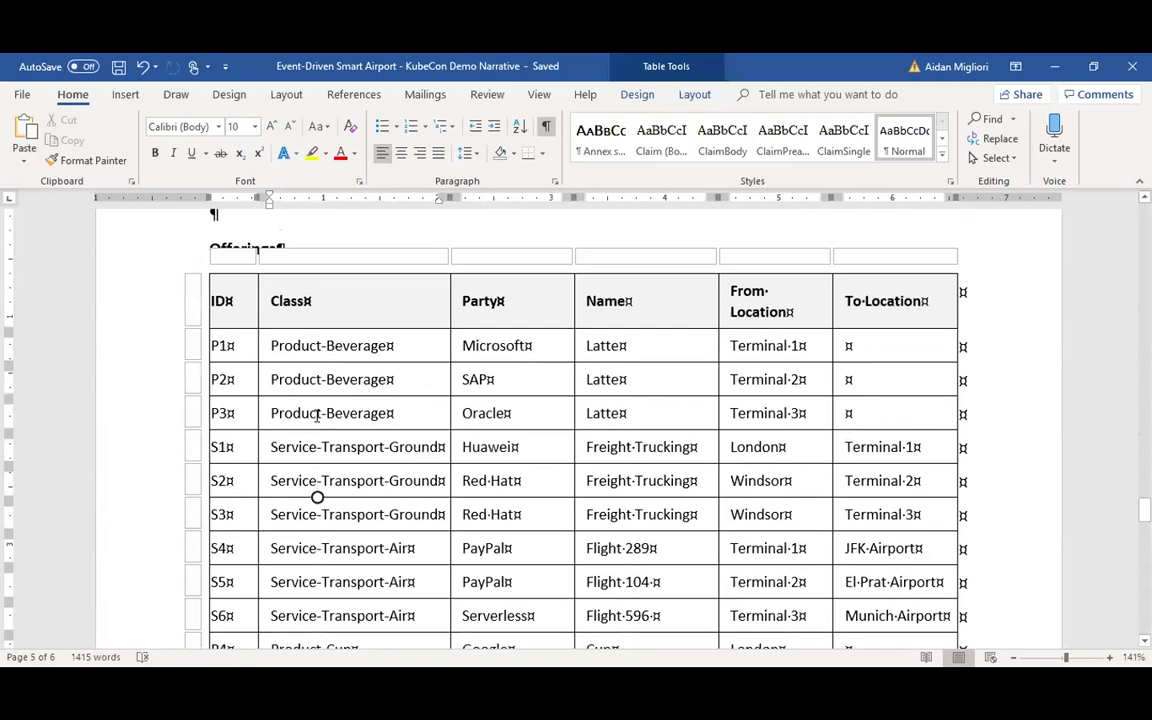
Switch to the Event-driven Smart Airport sequence diagram on swimlanes.io in Safari and show the window full screen.
left_click(988, 260)
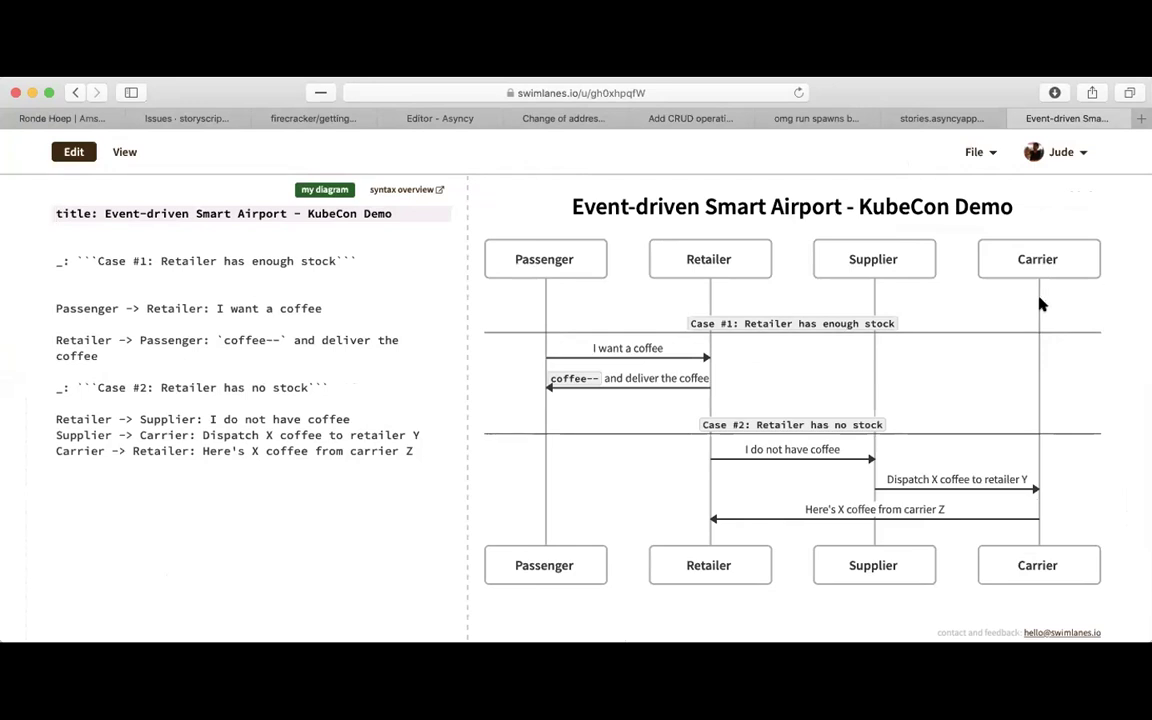
left_click(47, 93)
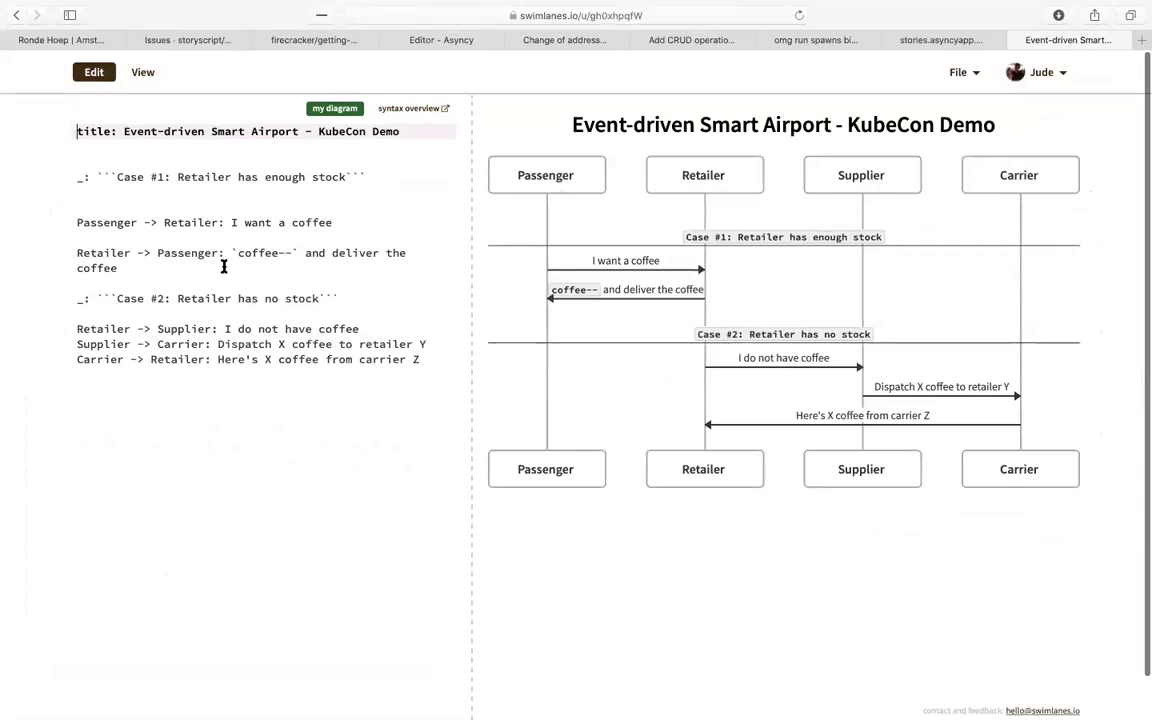
Insert four blank lines between the coffee delivery message and the Case #2 heading in the diagram source.
left_click(87, 271)
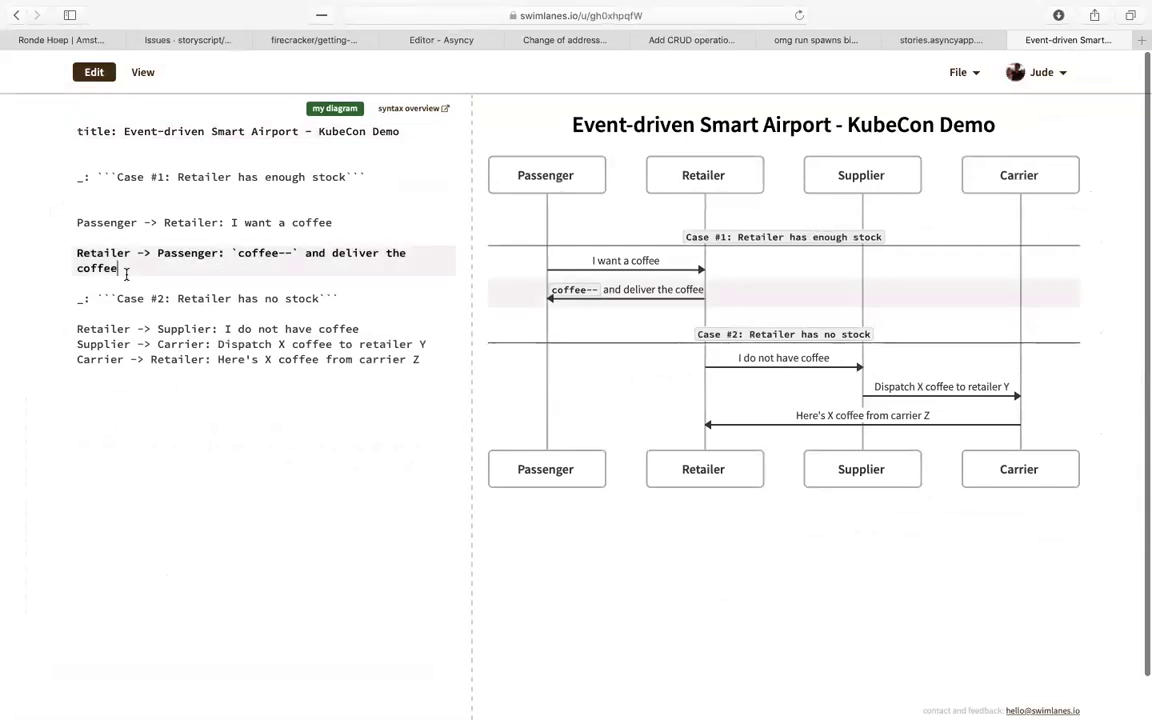
key("Down")
key("Return")
key("Return")
key("Return")
key("Return")
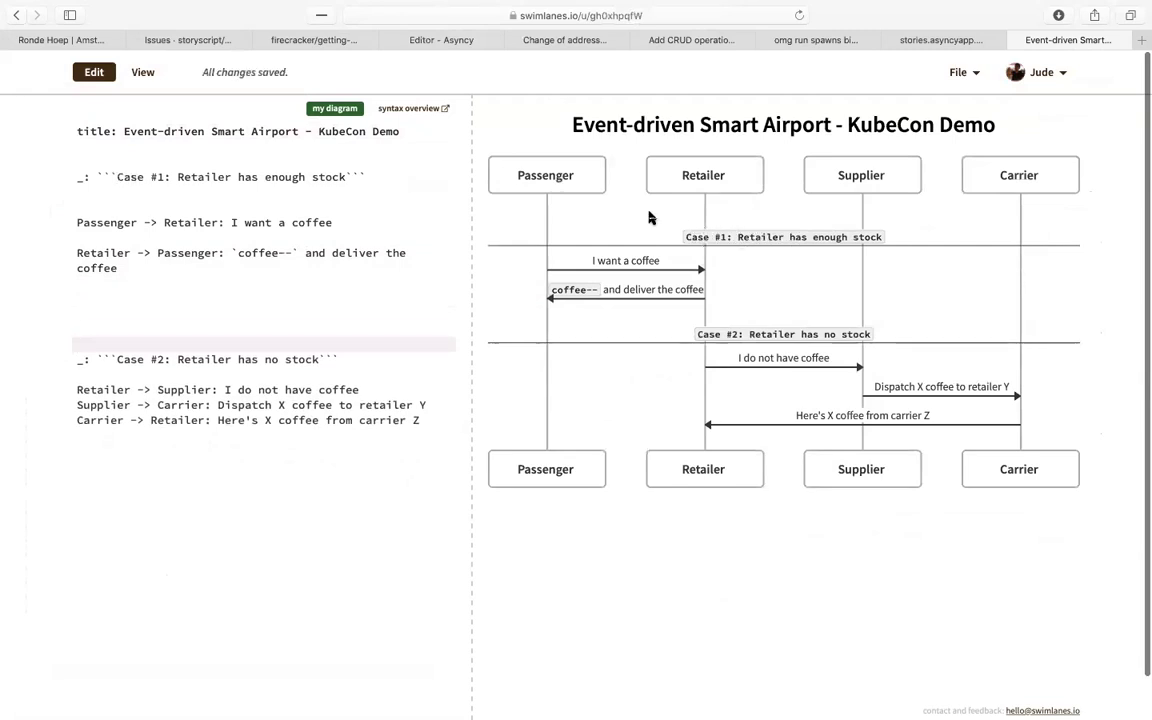
Highlight the "Case #1: Retailer has enough stock" section in the sequence diagram and its source line.
double_click(740, 237)
left_click(833, 237)
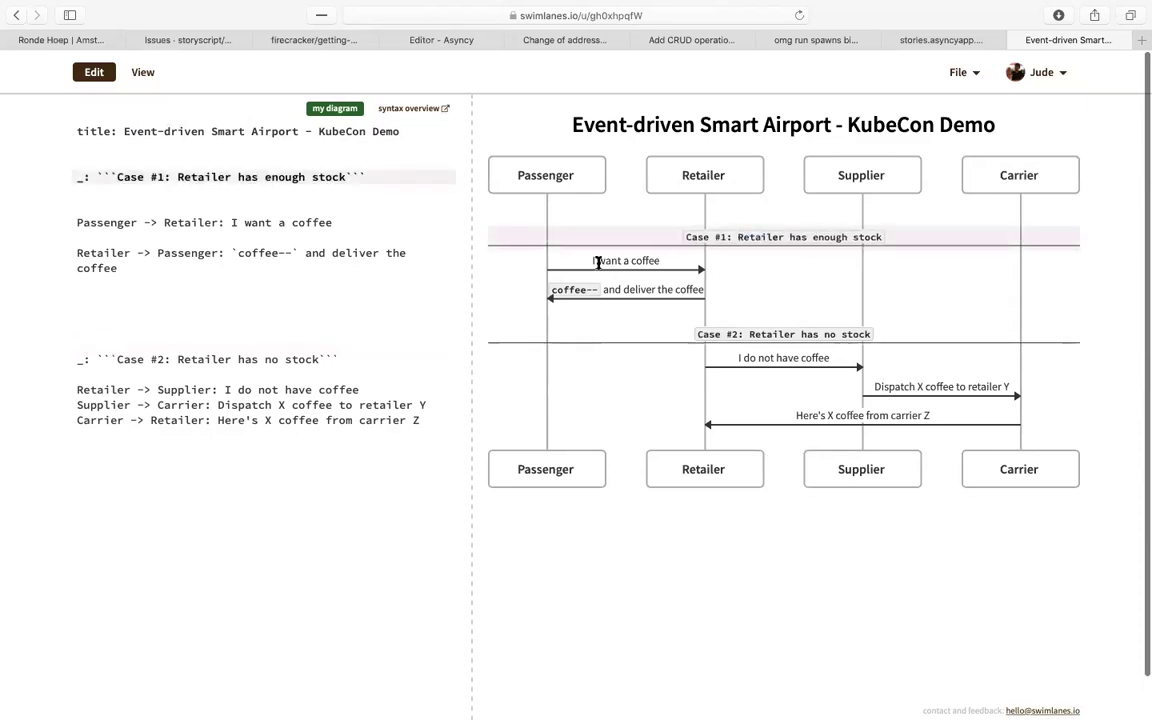